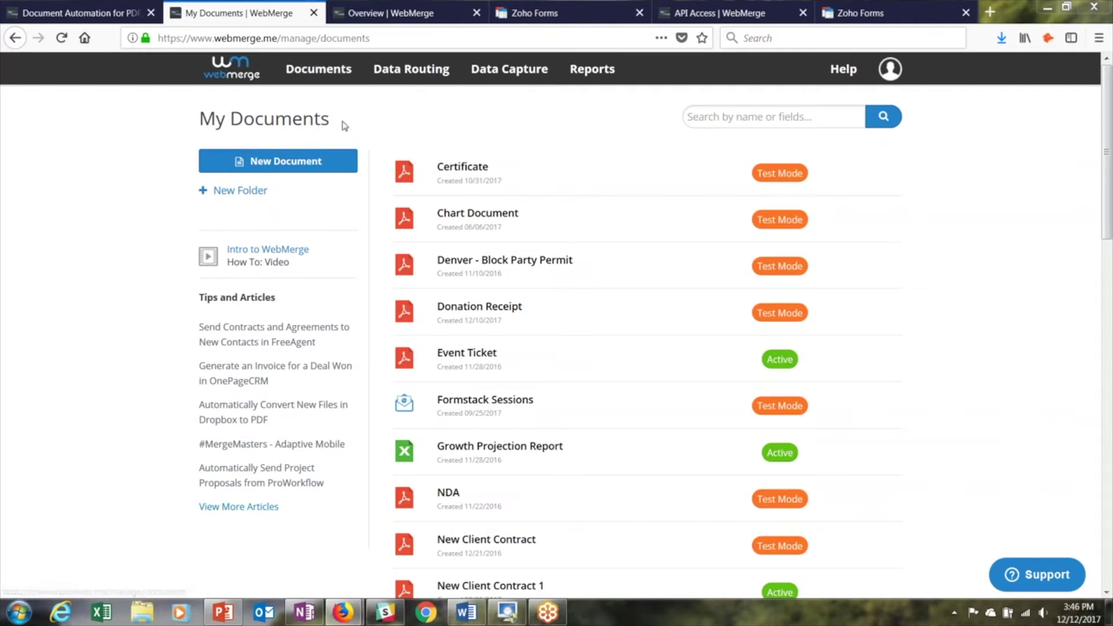
Step: Start a new document named "Donation Receipt" and choose Office Document as its type
click(317, 164)
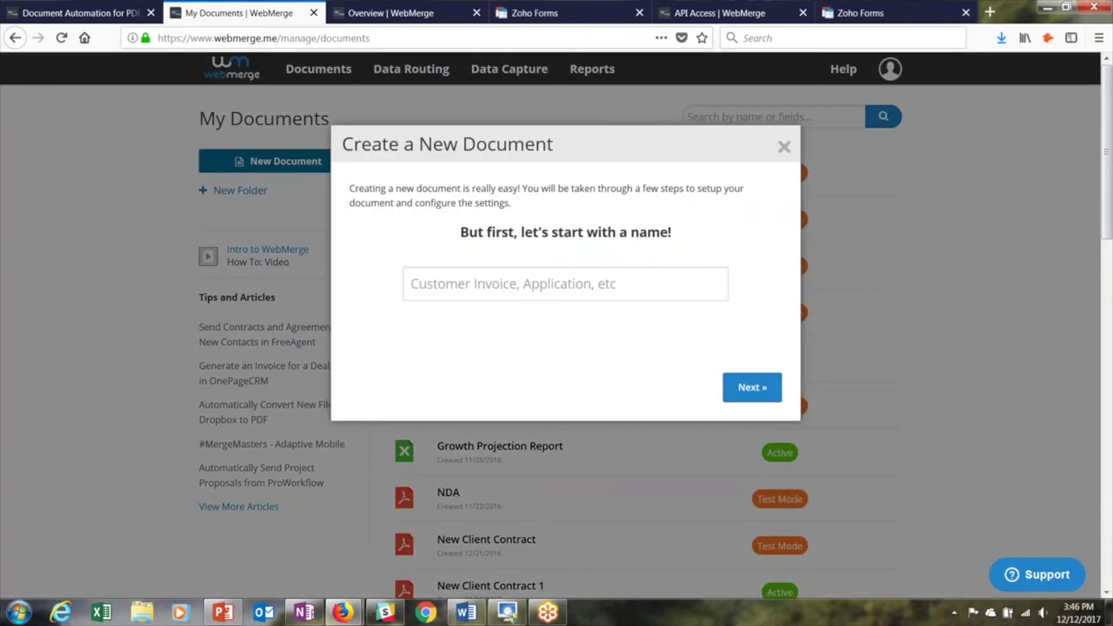
click(460, 284)
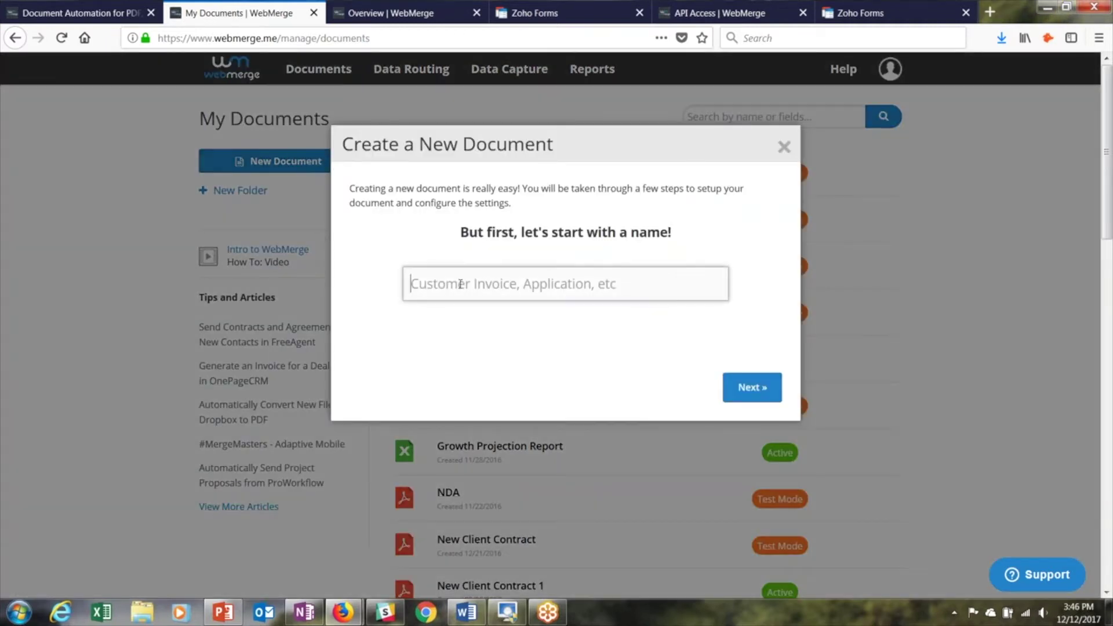
text(Donation Re)
click(465, 312)
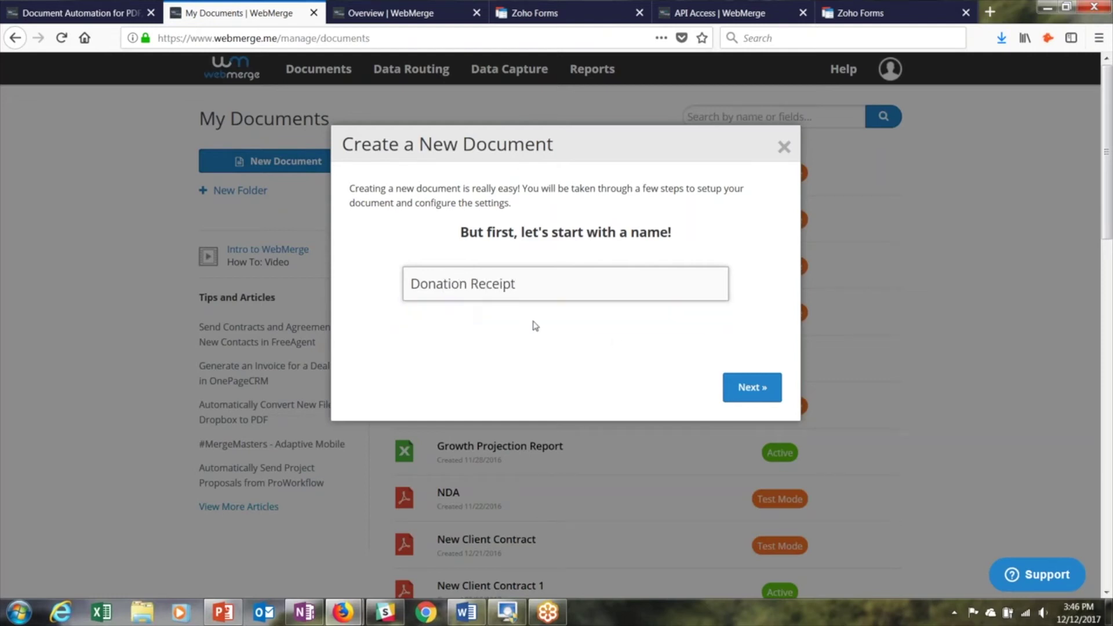
click(748, 388)
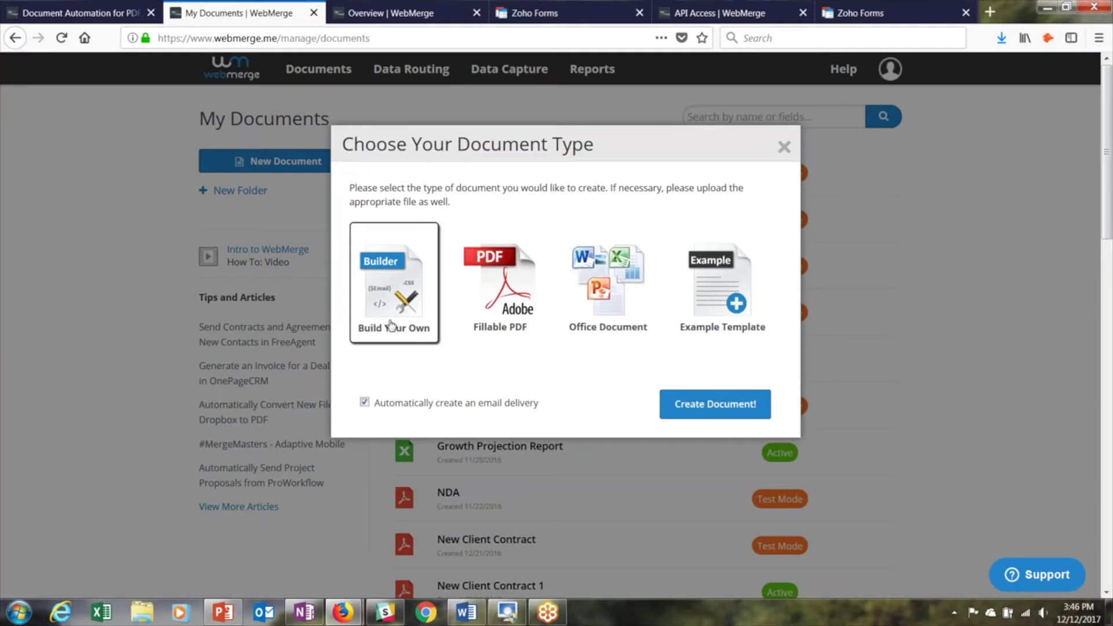
click(499, 289)
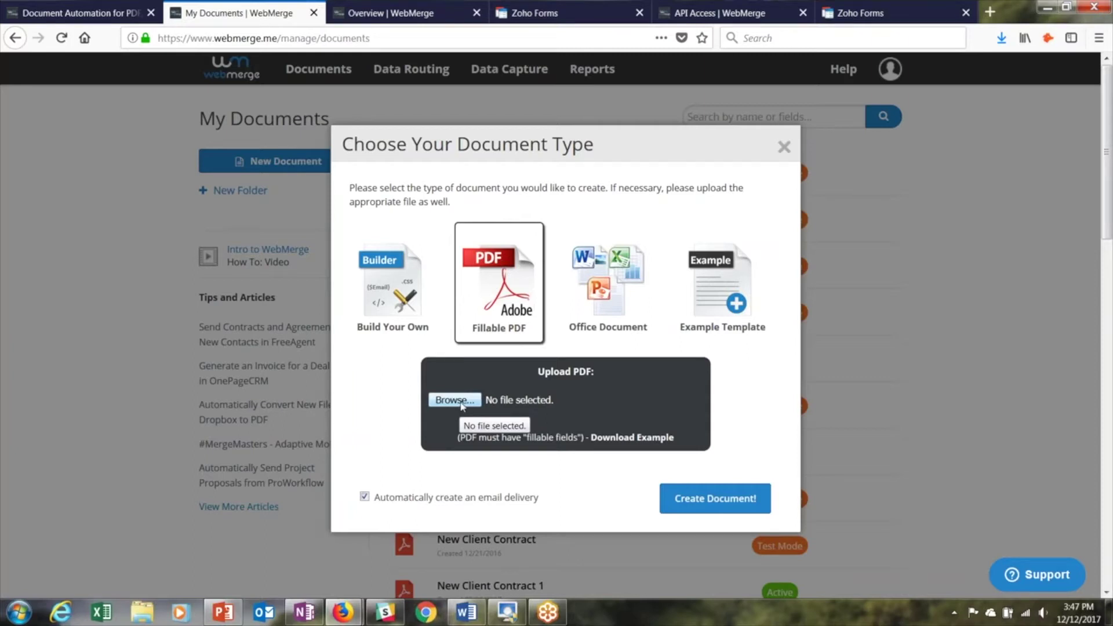
click(604, 292)
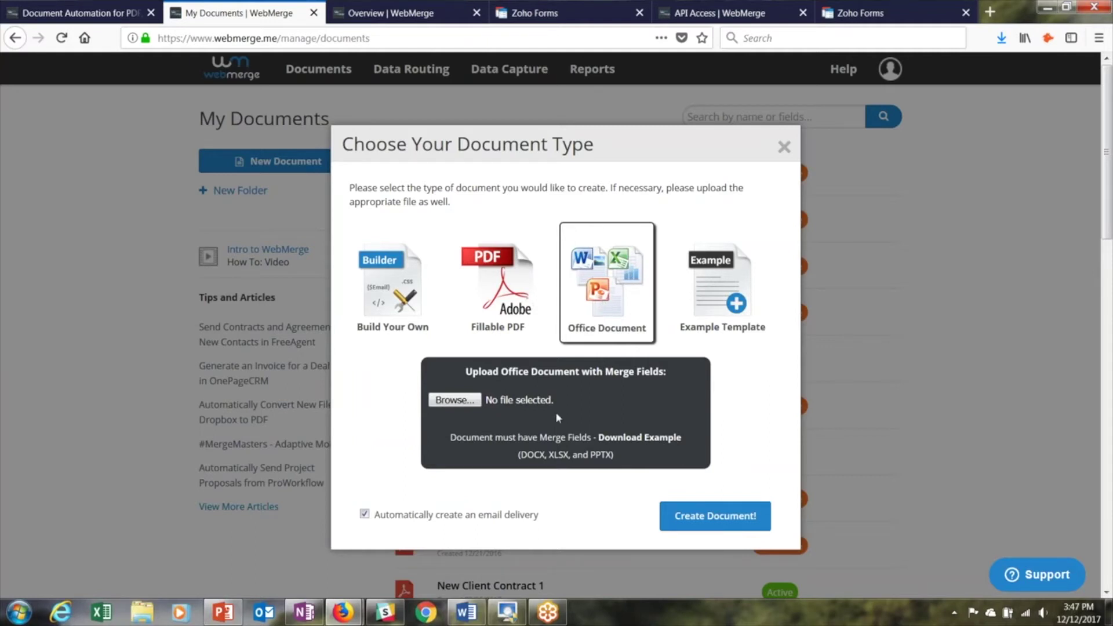
Step: Switch to Word to review the merge fields in the Donation Receipt template, and return to WebMerge
click(469, 612)
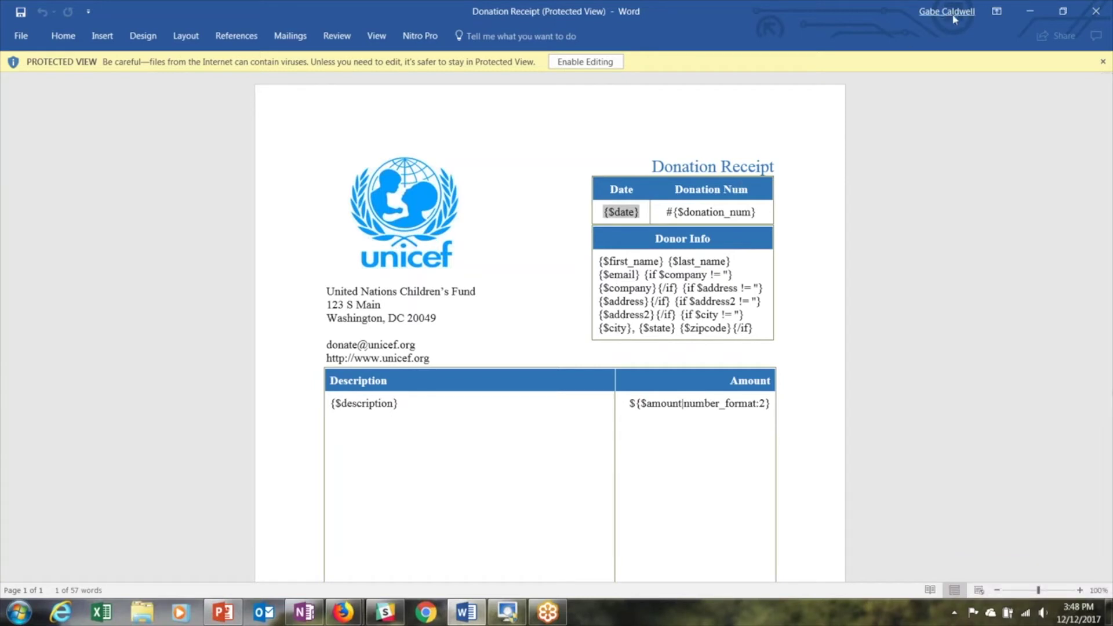
click(1030, 11)
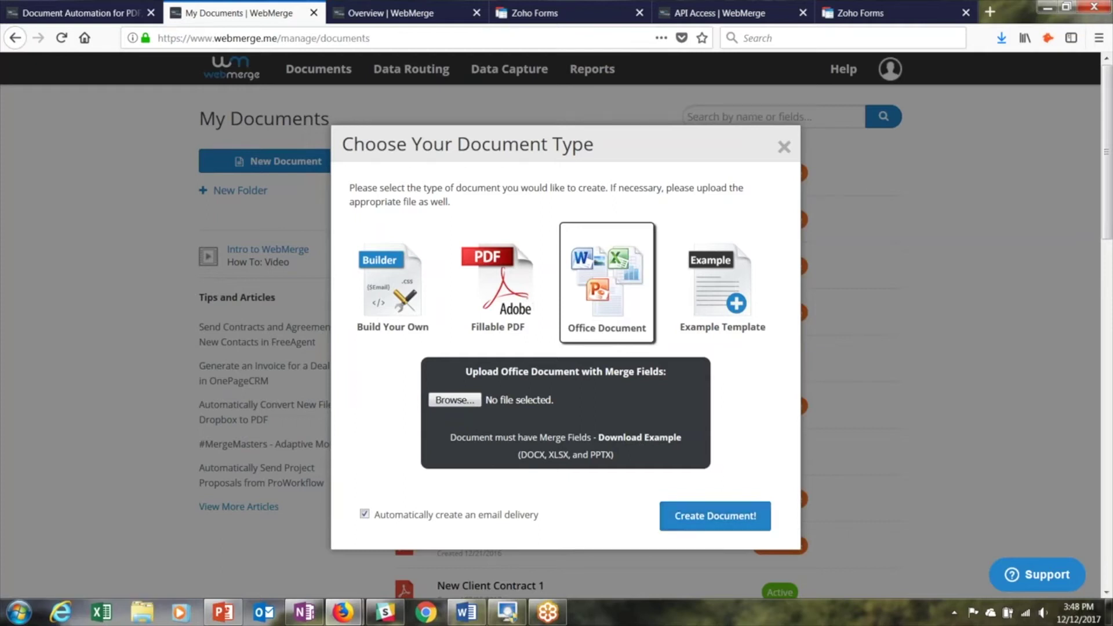
Step: View the existing Donation Receipt document's merge history overview and its uploaded file
click(376, 14)
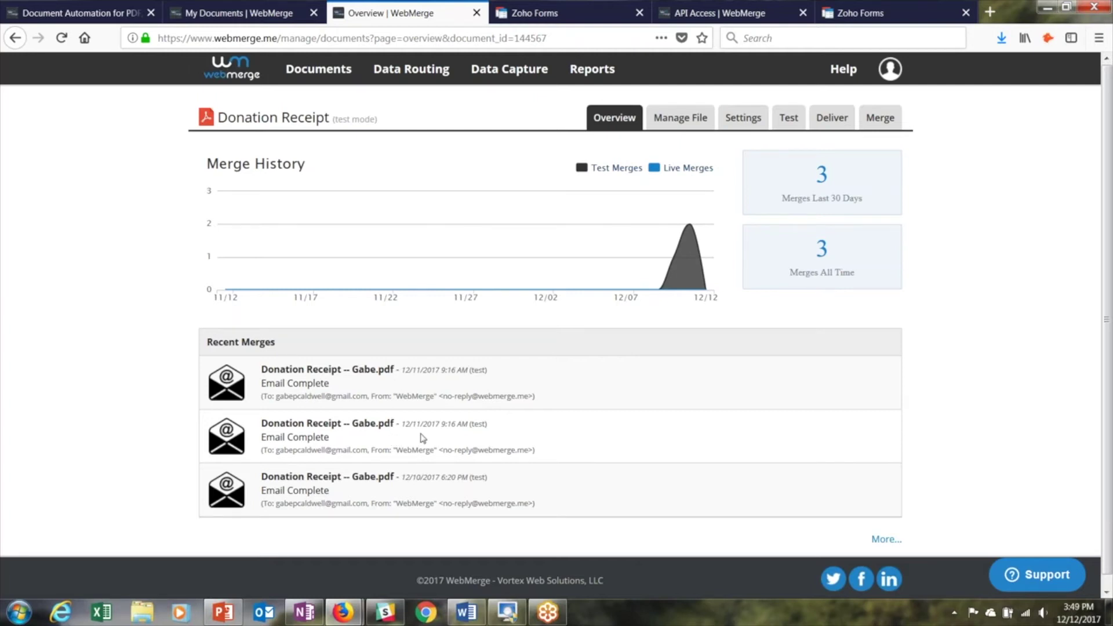
click(685, 119)
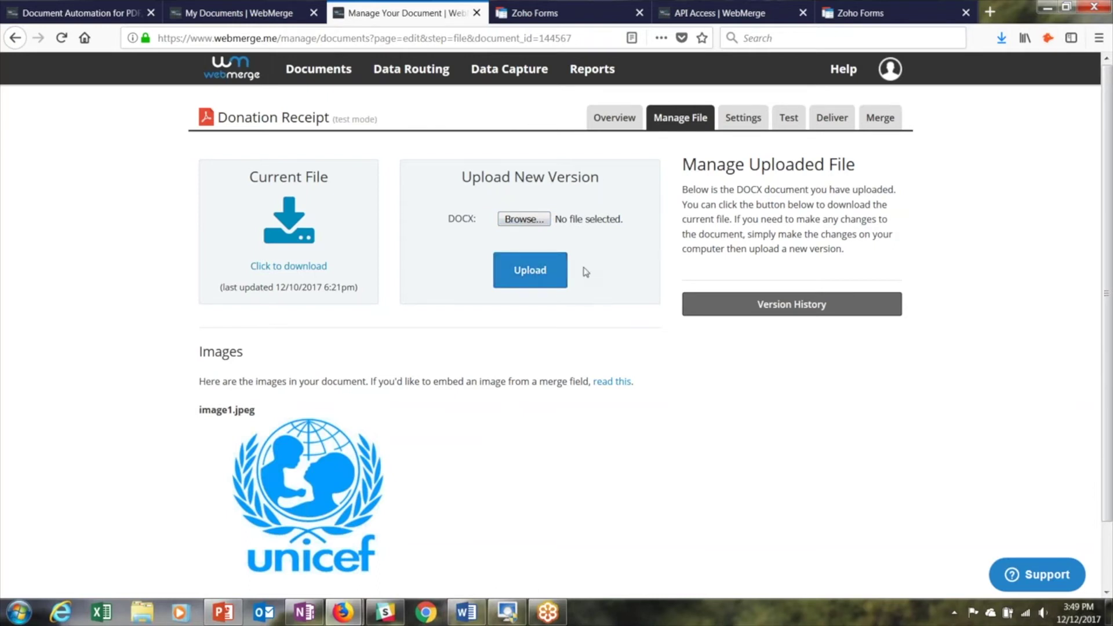
Step: Examine the Donation Receipt document's settings, including output format, status and the merge fields available for the file name
click(744, 124)
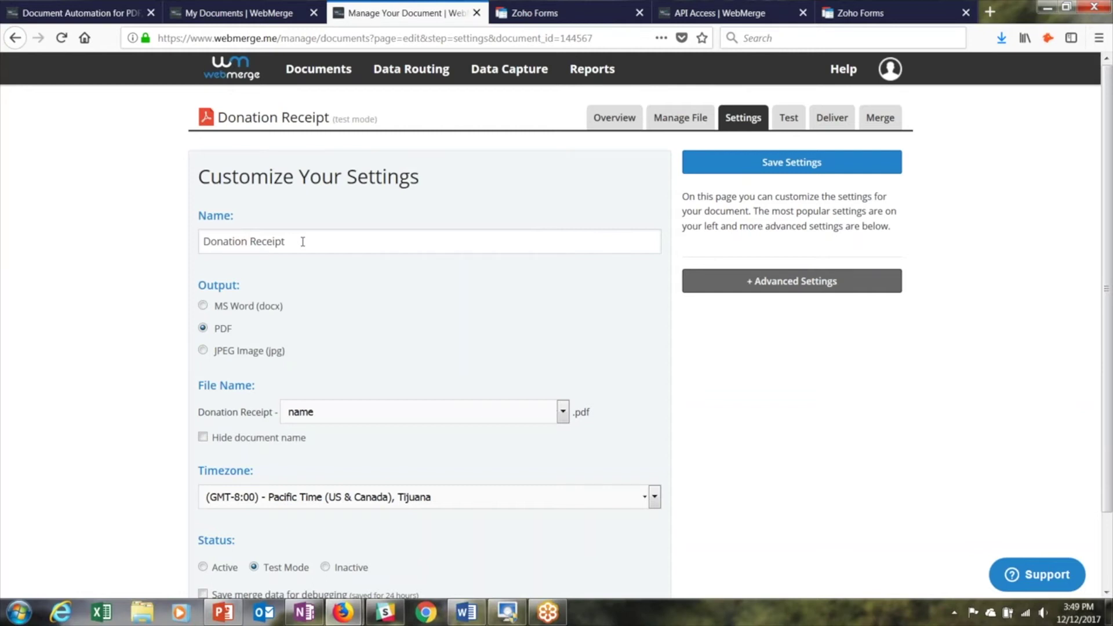
scroll(302, 241, down, 3)
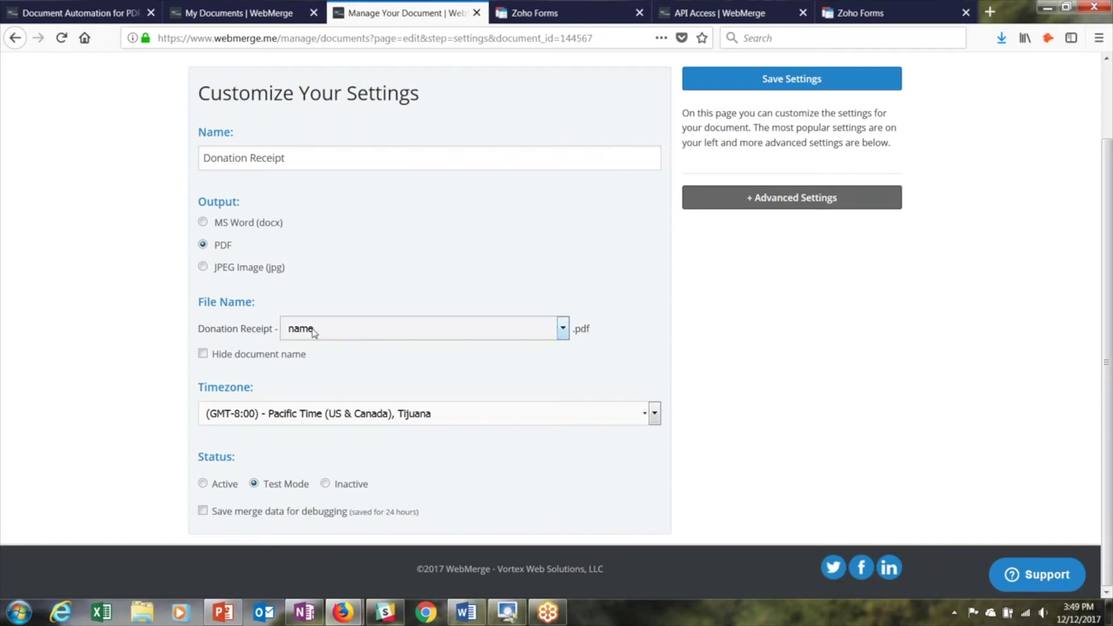
click(563, 328)
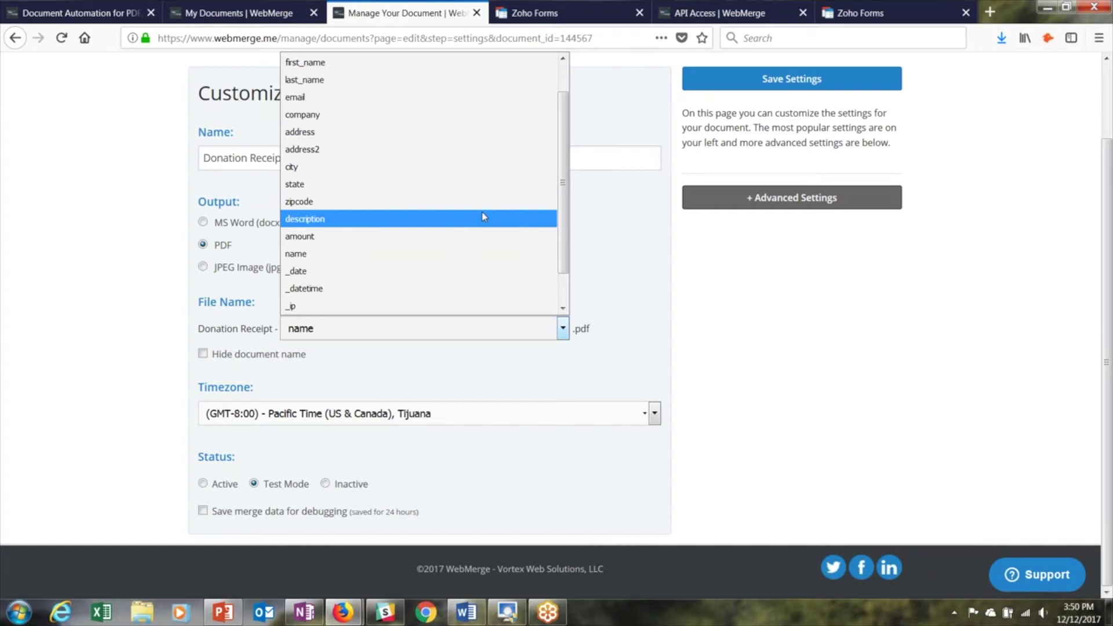
drag(562, 197, 563, 232)
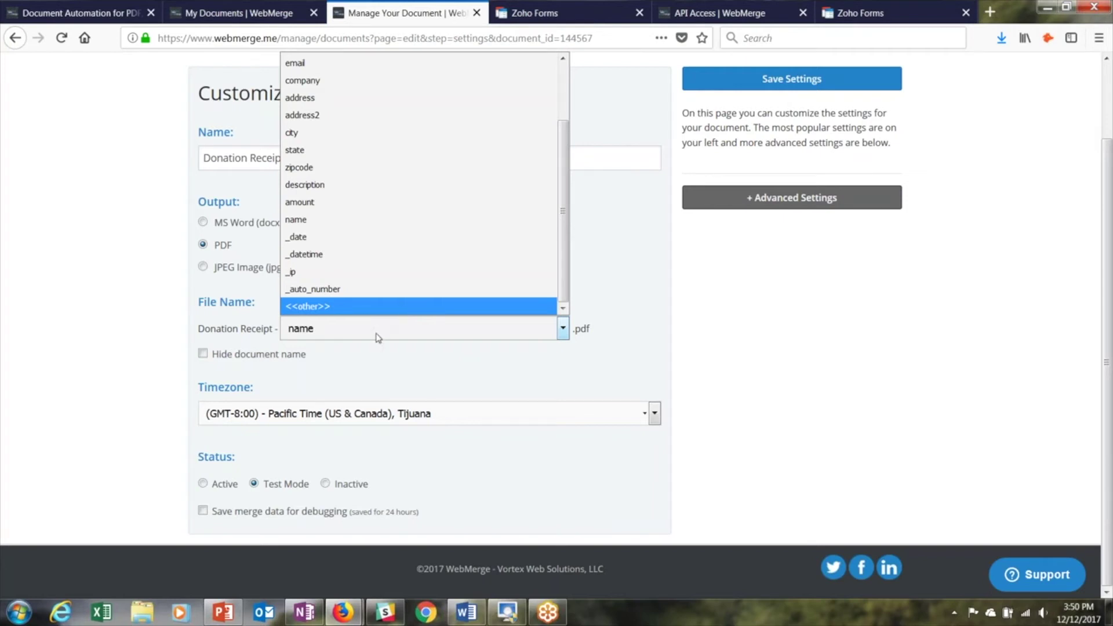
click(376, 377)
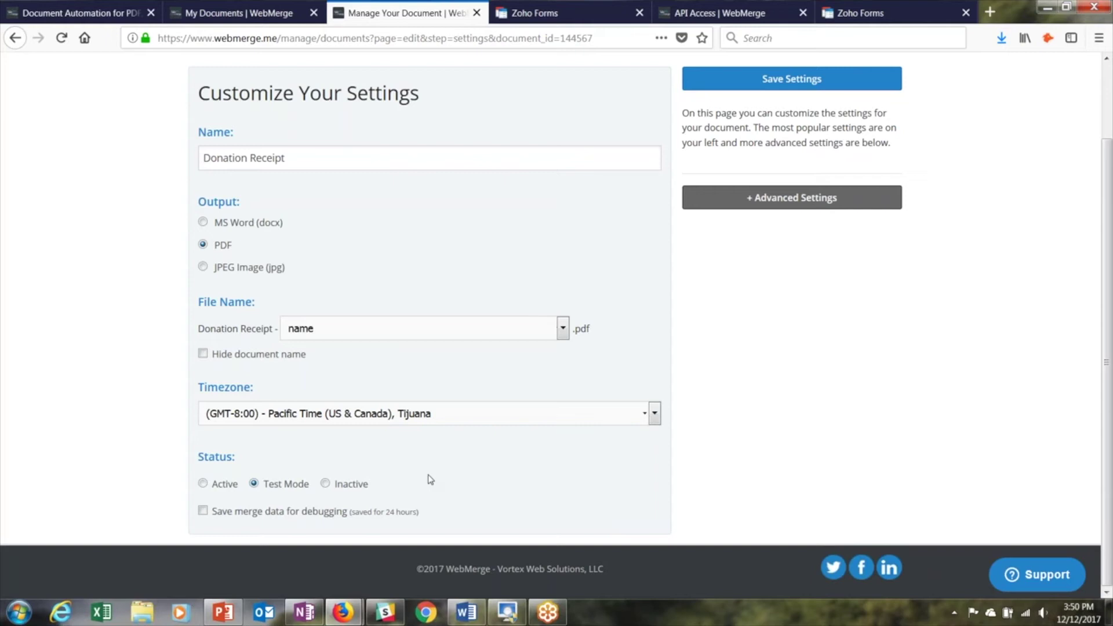
scroll(430, 480, up, 3)
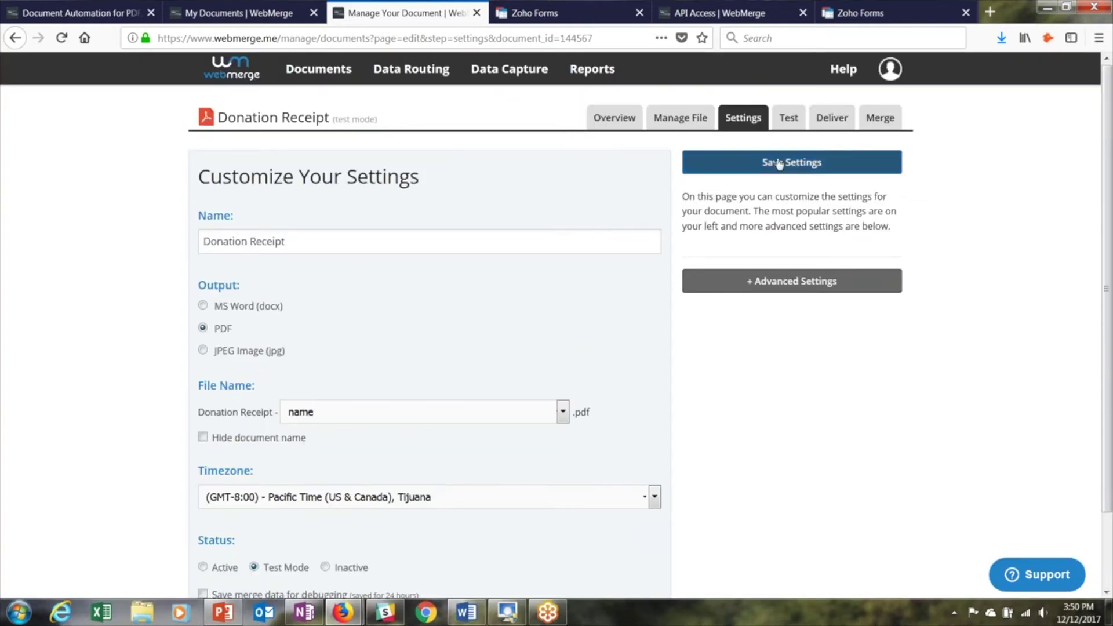
Step: Browse the new delivery options for Donation Receipt by category: CRM, document storage, e-signature, mail and other
click(836, 120)
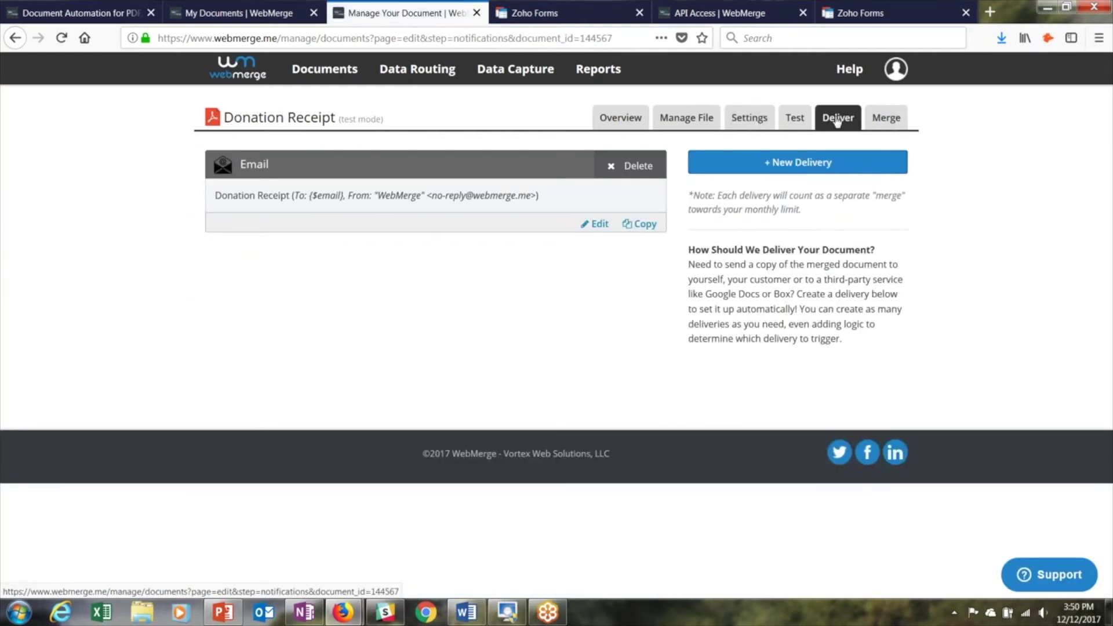
click(824, 165)
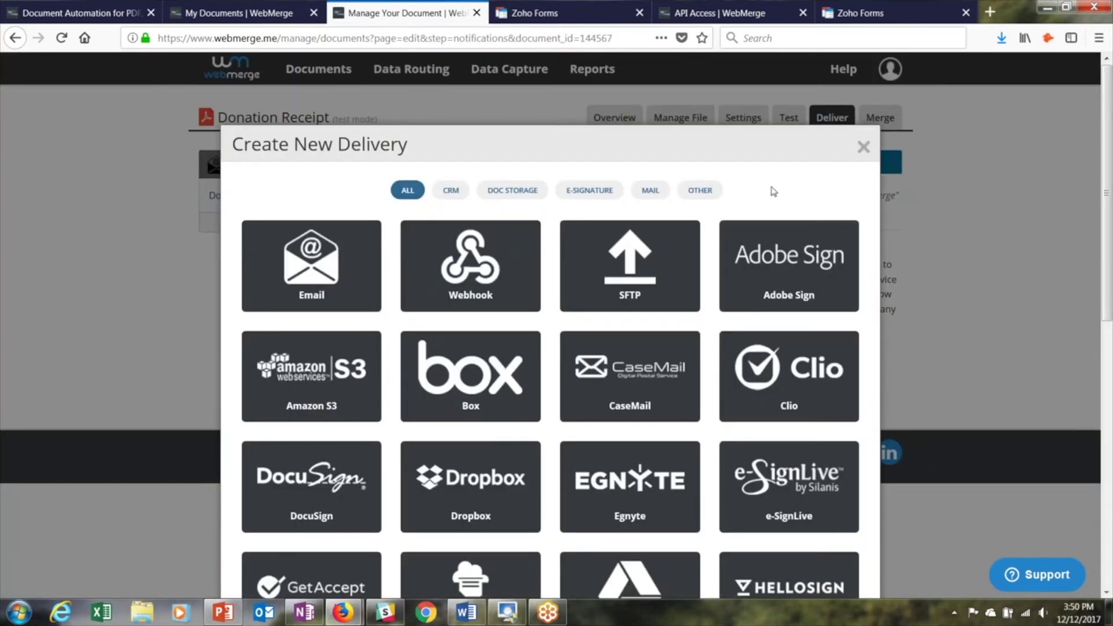
click(516, 191)
click(451, 191)
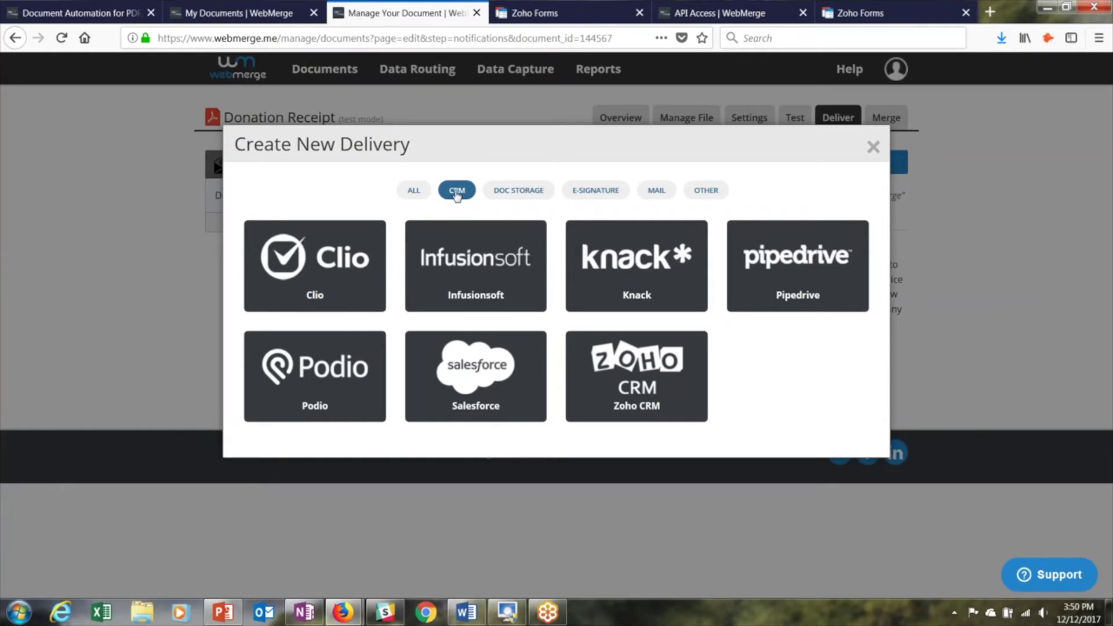
click(517, 191)
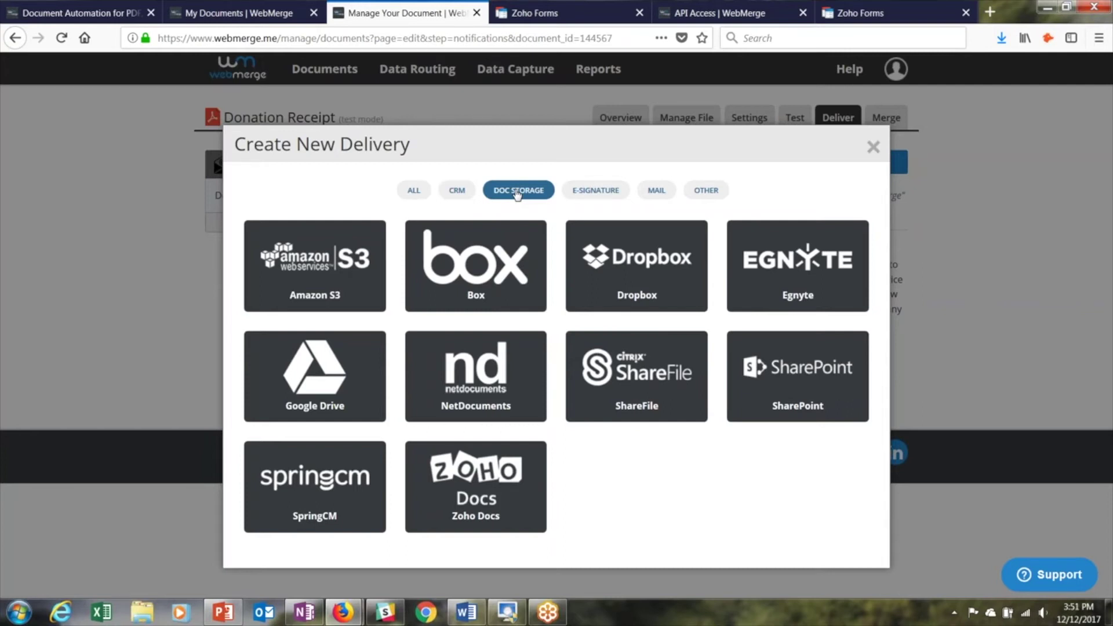
click(583, 191)
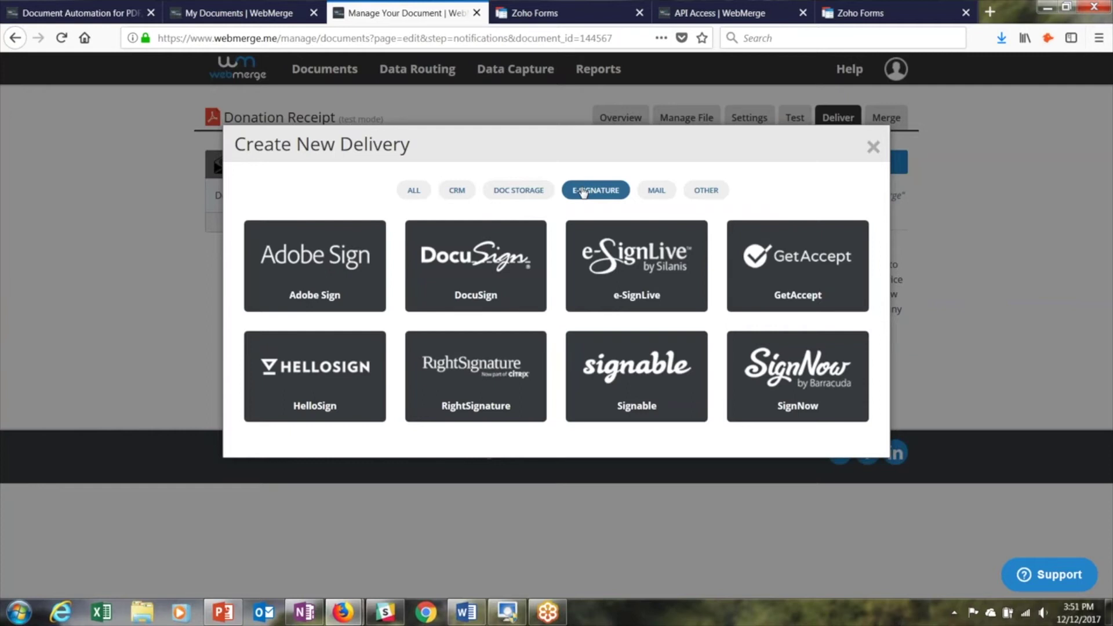
click(655, 194)
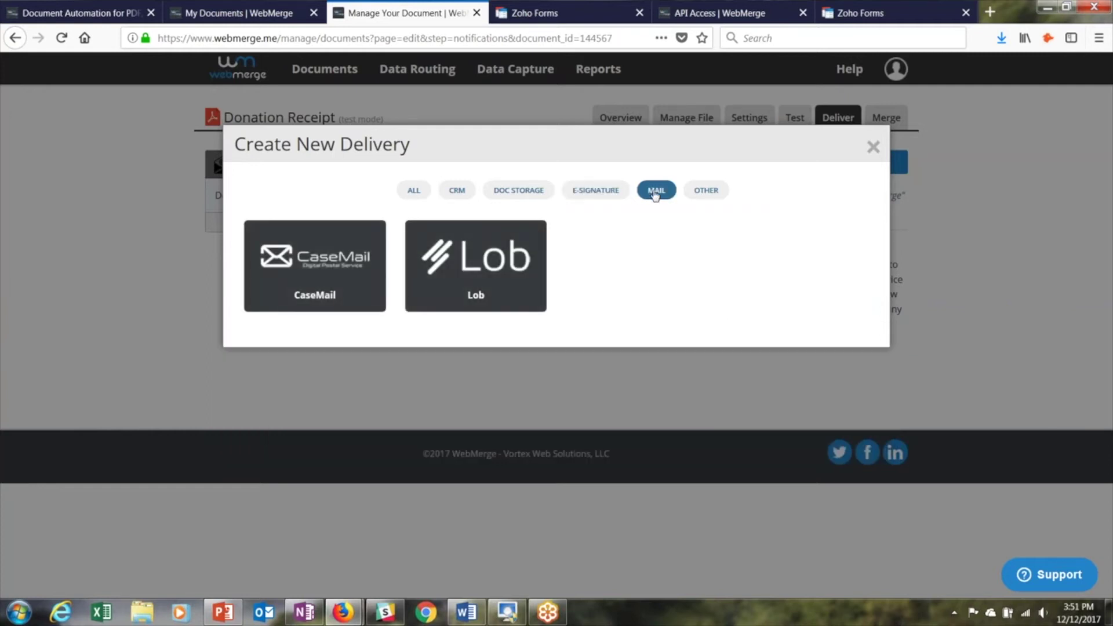
click(696, 197)
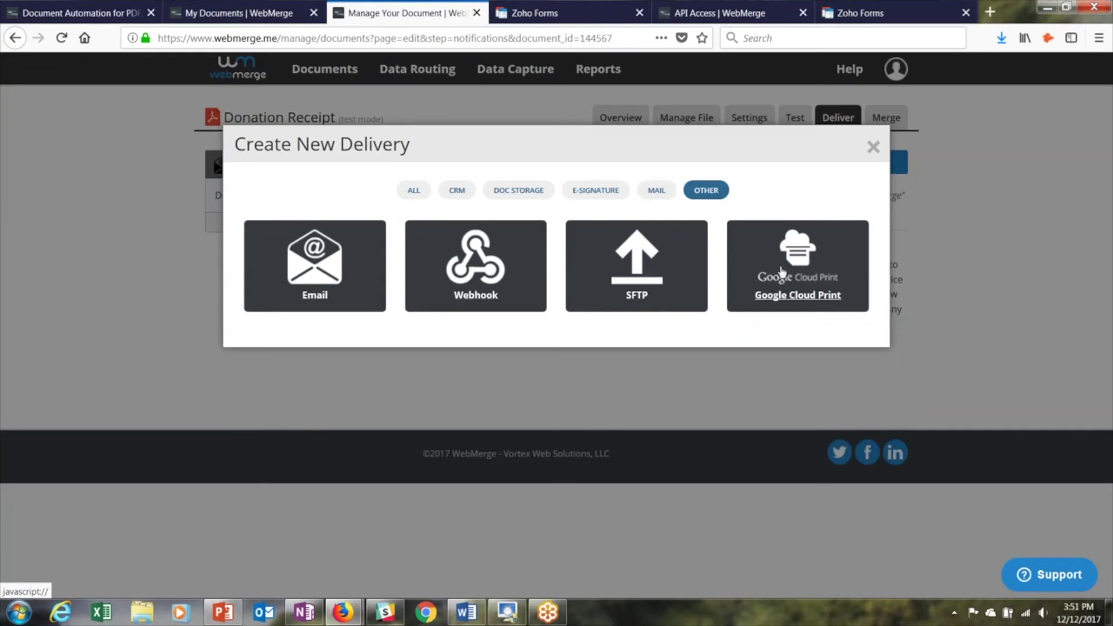
click(873, 150)
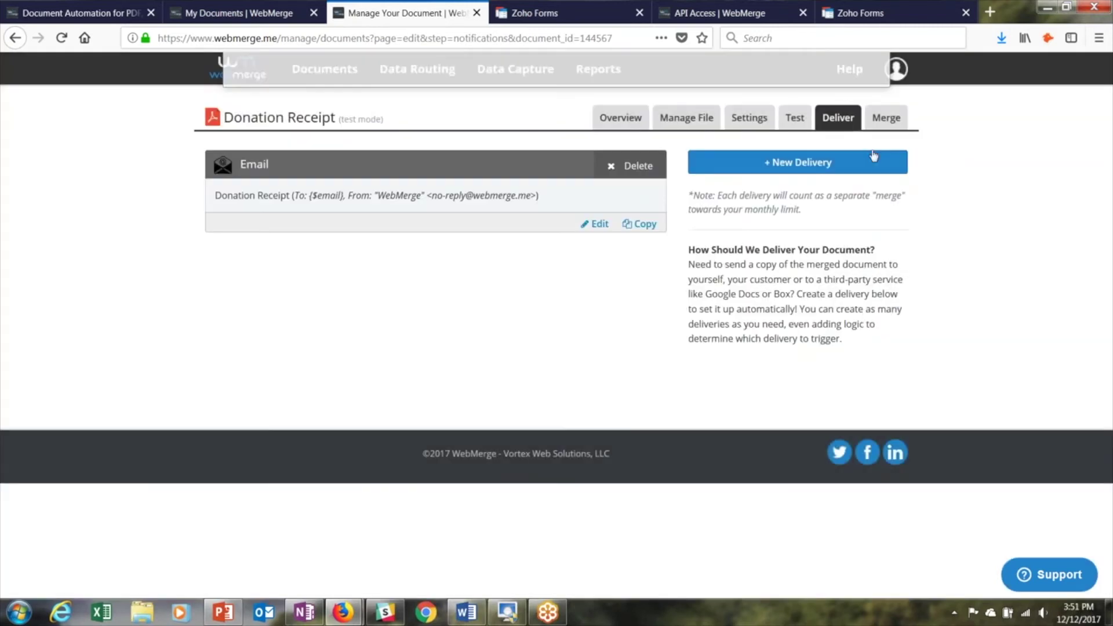
Step: Edit the Donation Receipt email delivery to send to the email merge field, and save the delivery
click(598, 224)
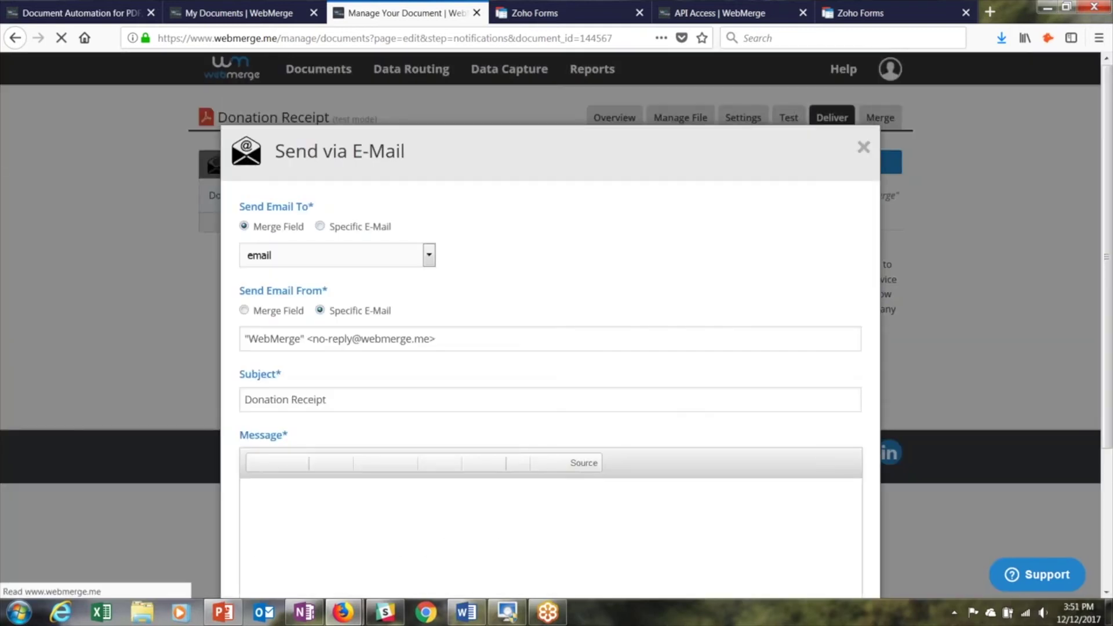
scroll(529, 228, down, 2)
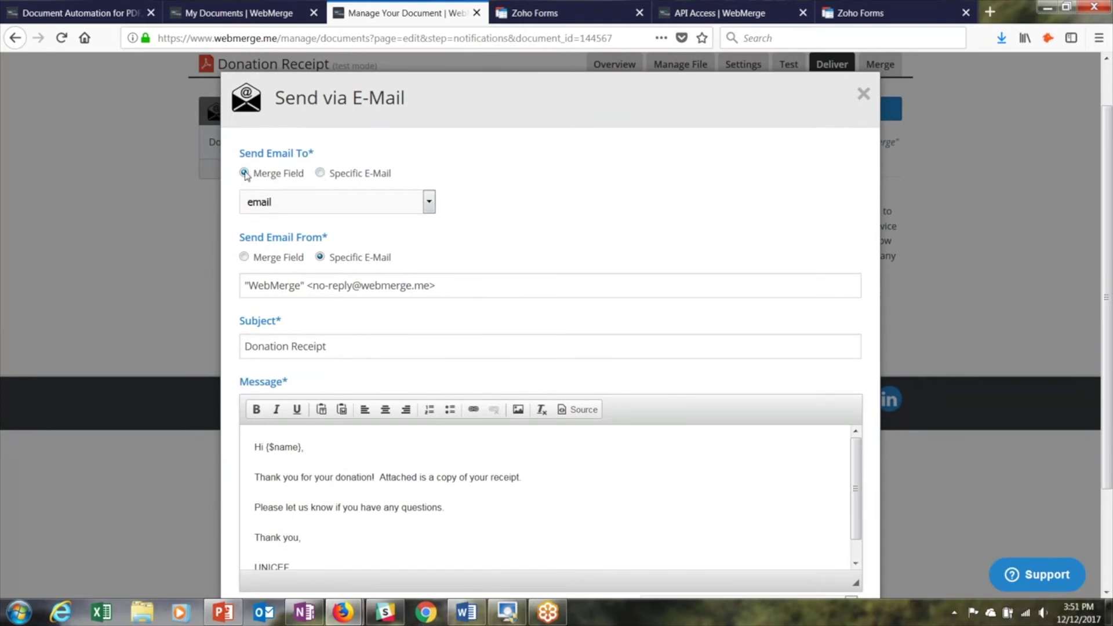
click(430, 203)
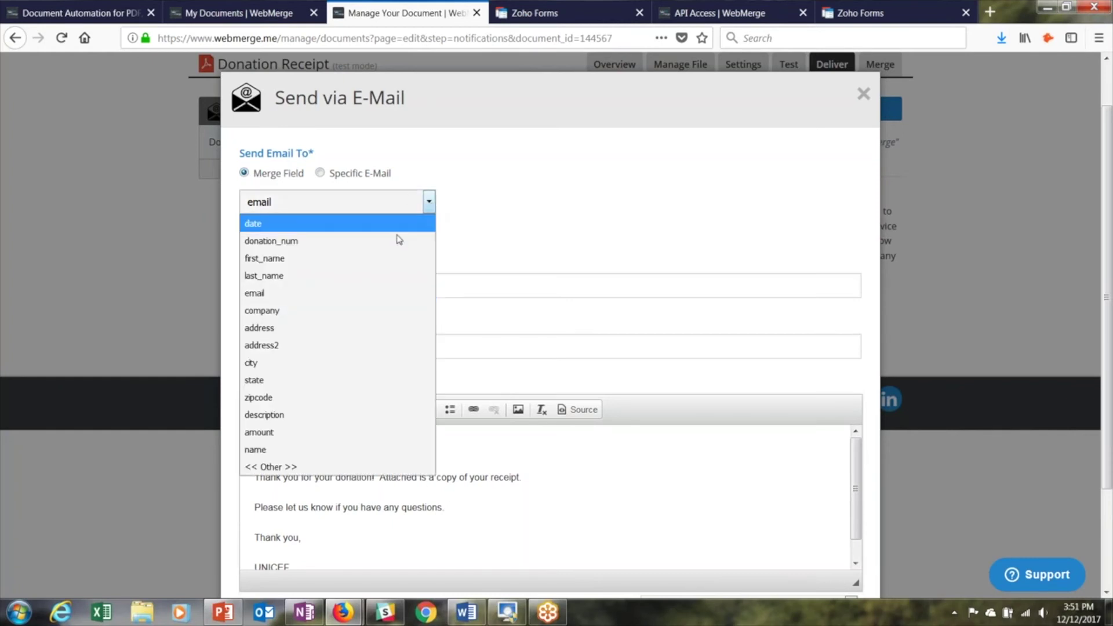
click(363, 296)
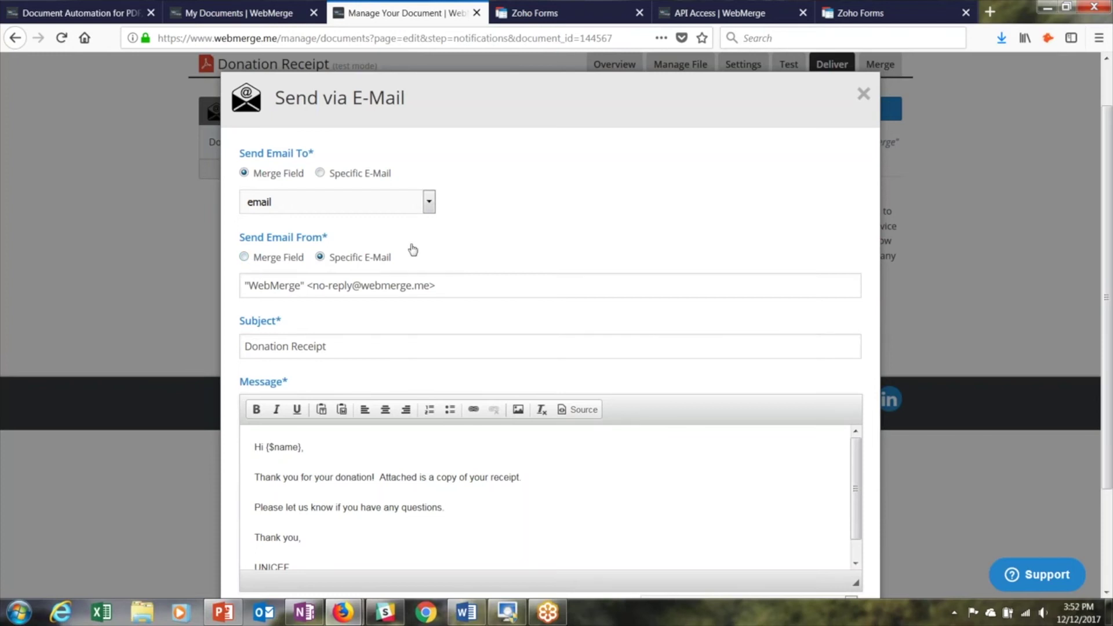
scroll(487, 248, down, 2)
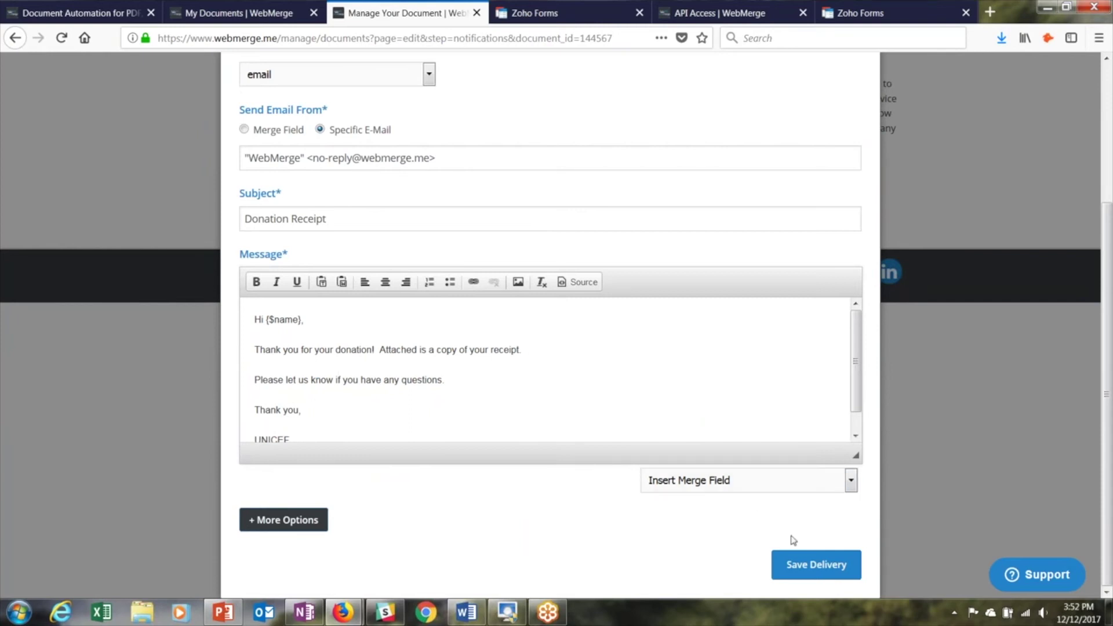
click(806, 573)
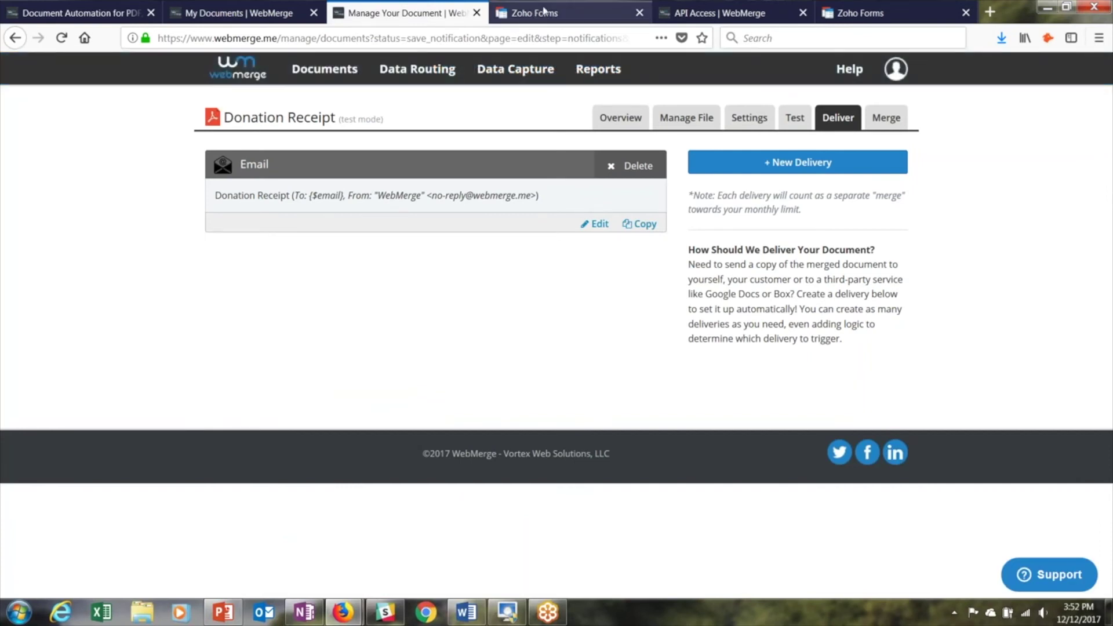
Step: In Zoho Forms, open the Donation Form's Document Merge settings and start configuring WebMerge with new credentials
click(545, 11)
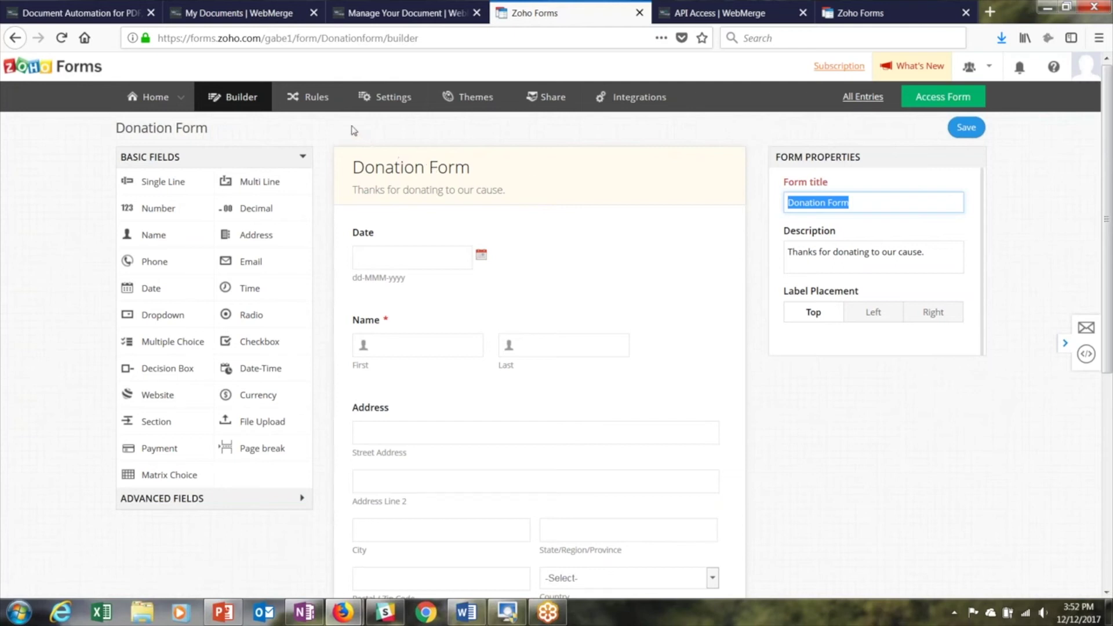
click(388, 100)
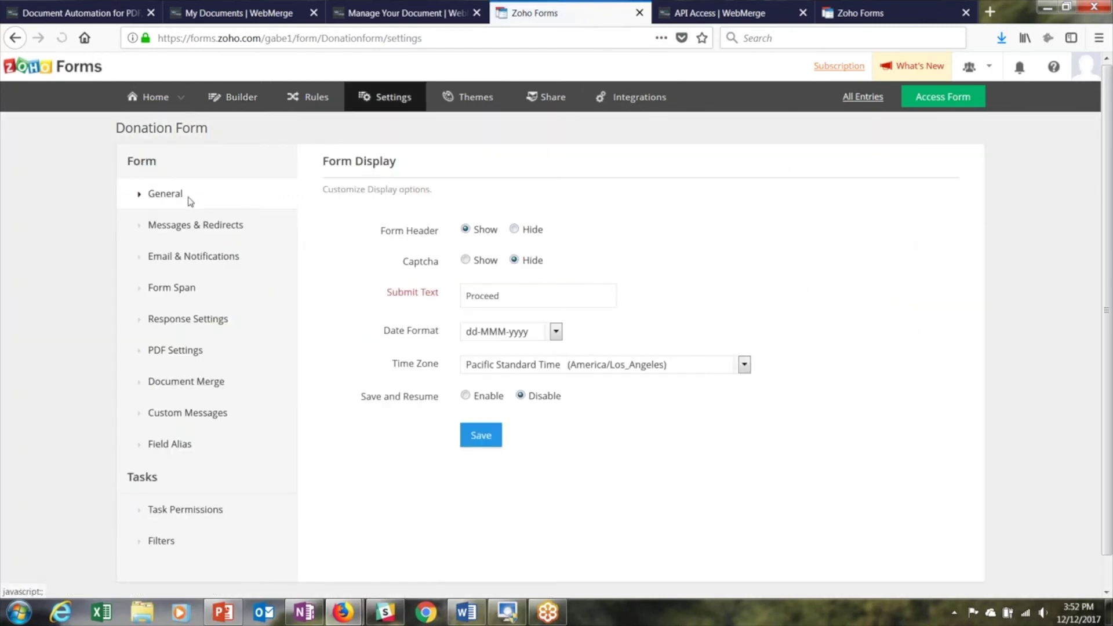
click(186, 386)
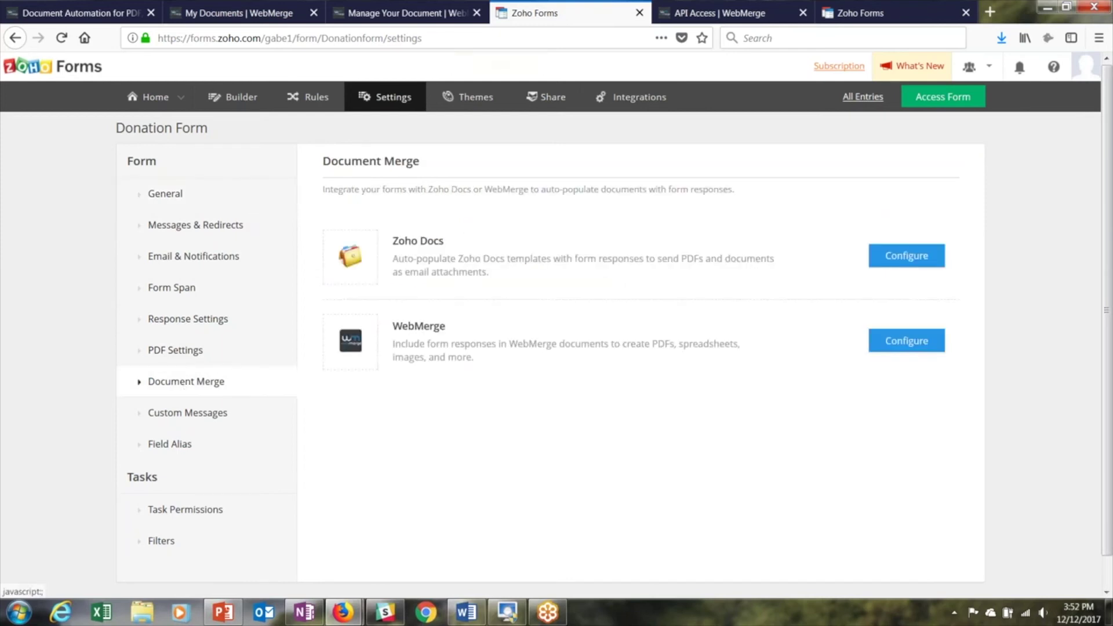
click(887, 346)
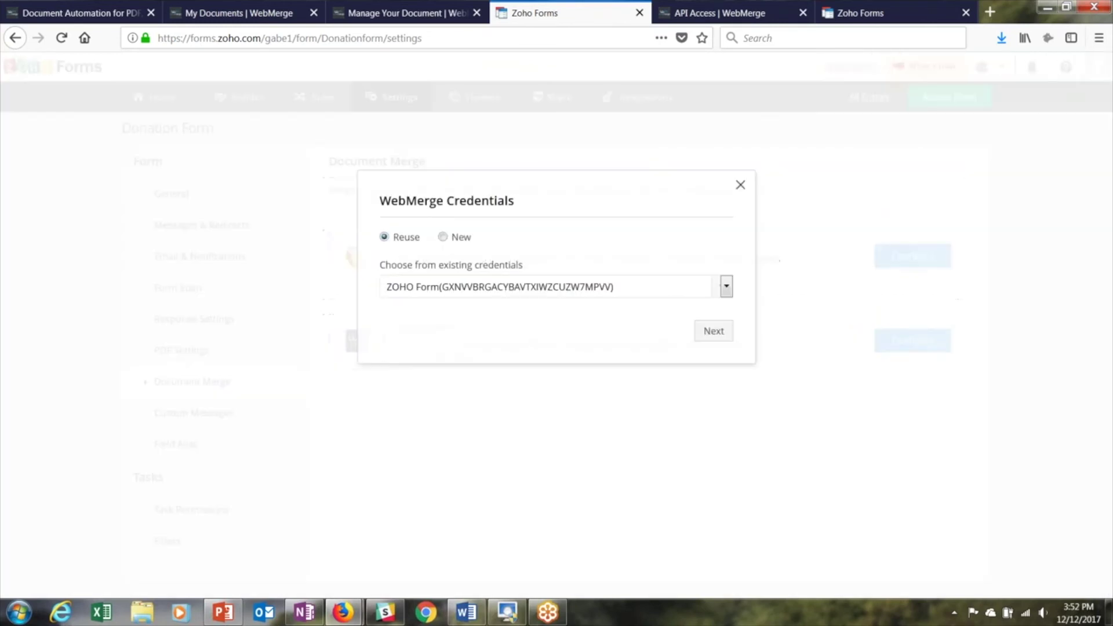
click(443, 237)
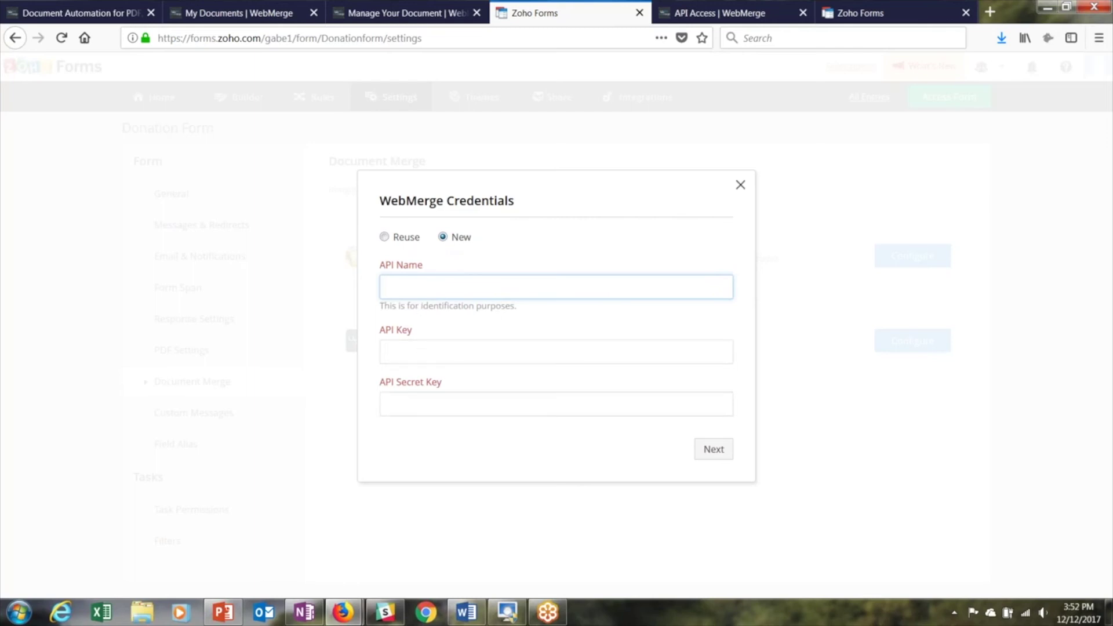
Step: In the WebMerge account, review the API access page and the form for creating a new API key without creating one
click(713, 18)
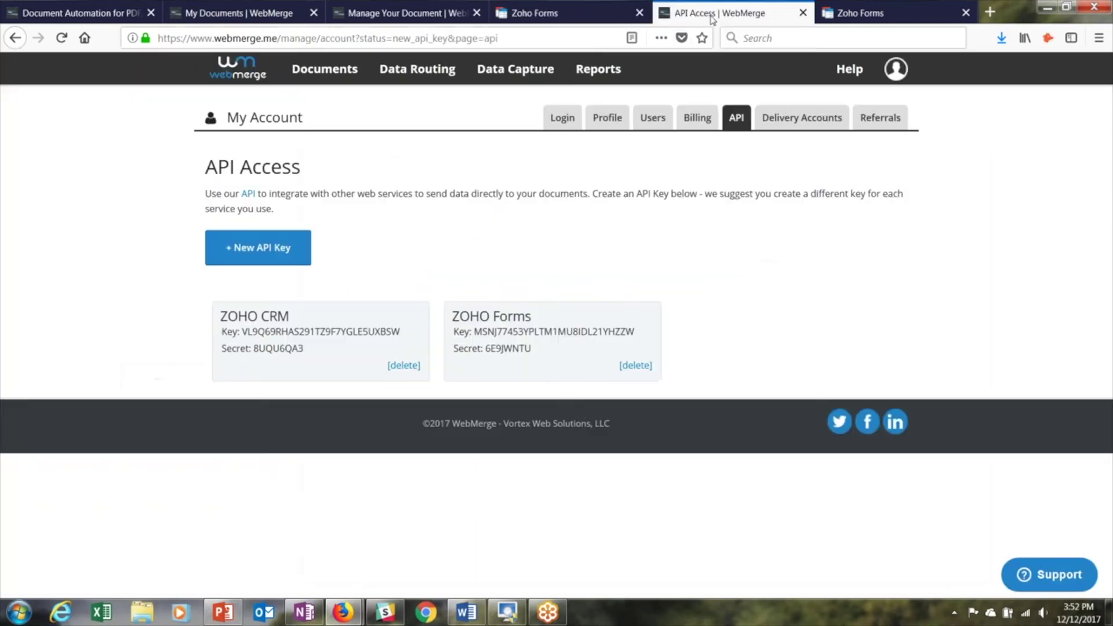
click(895, 69)
click(294, 248)
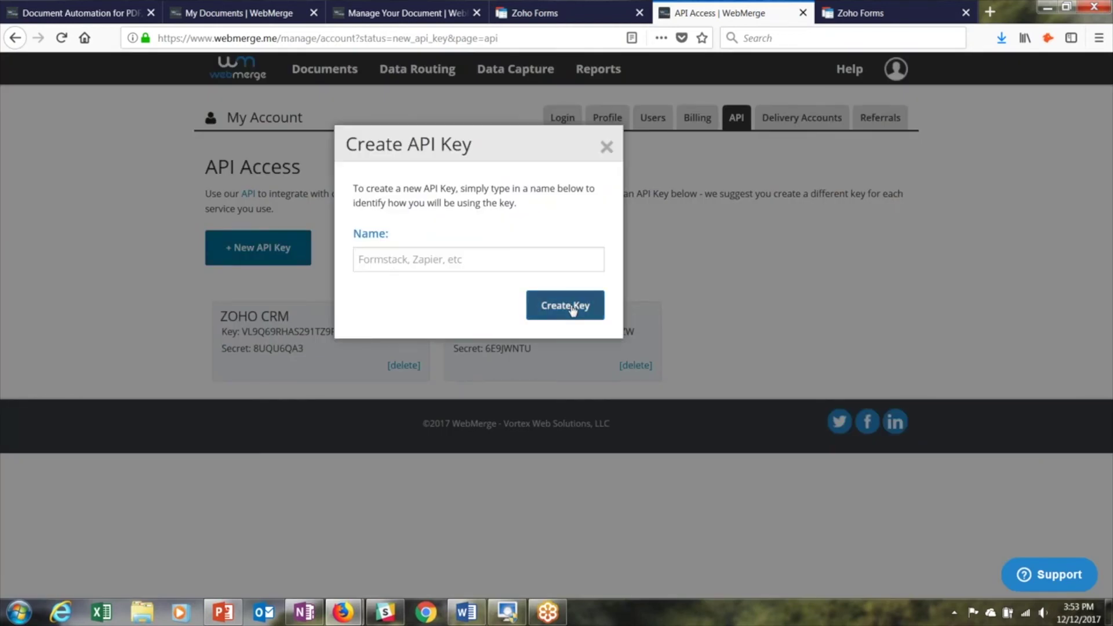
click(607, 151)
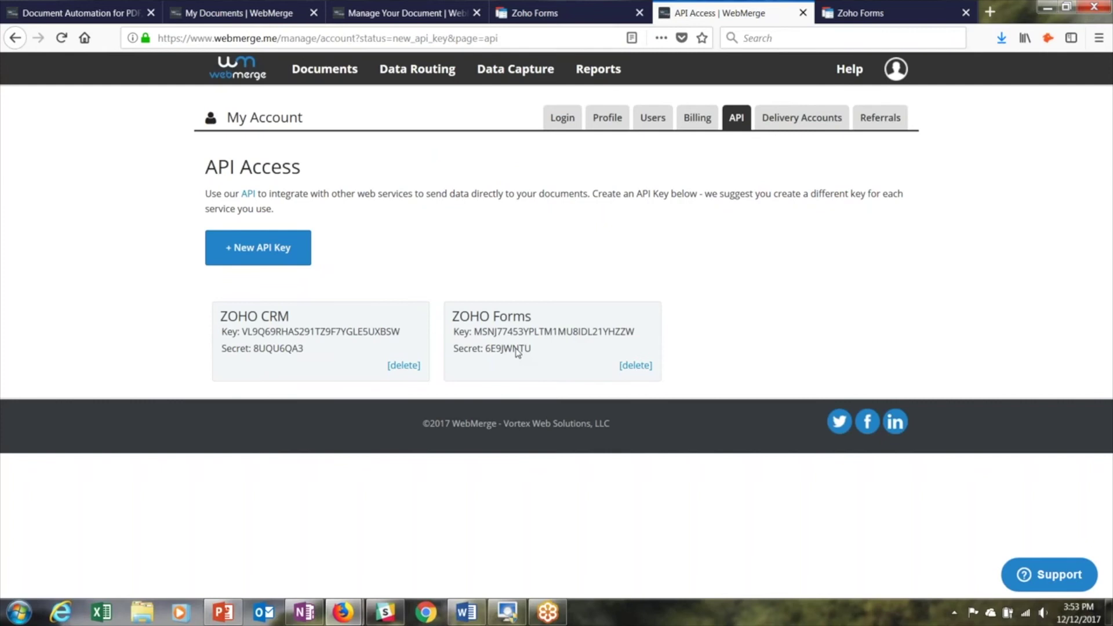
Step: Back in Zoho Forms, submit the prefilled ZOHO Forms API credentials and choose Donation Receipt as the WebMerge document
click(856, 13)
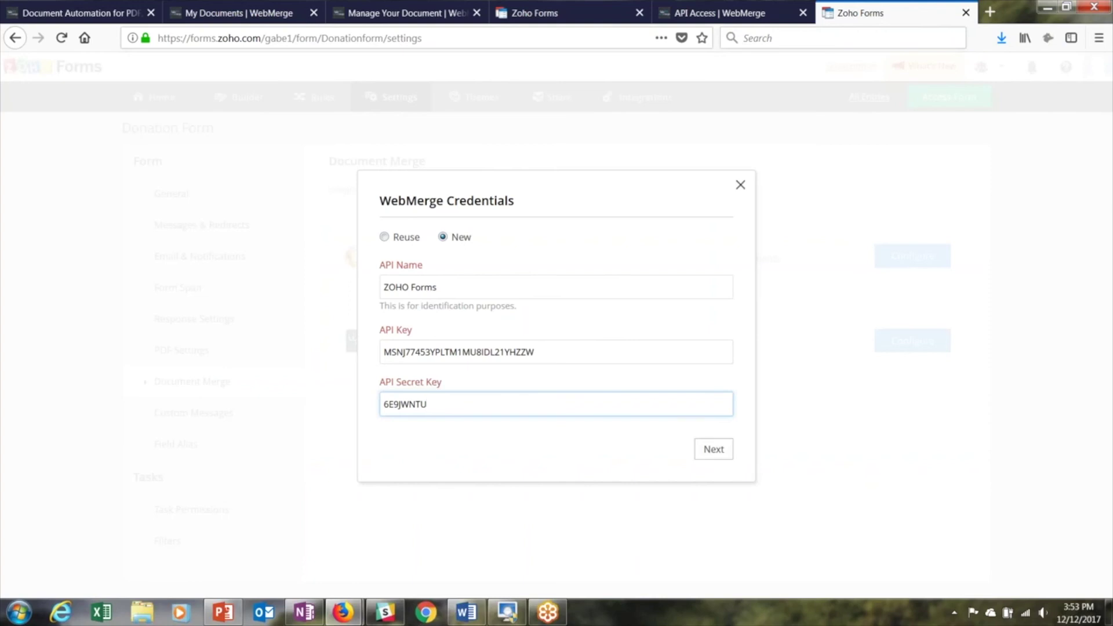
click(713, 451)
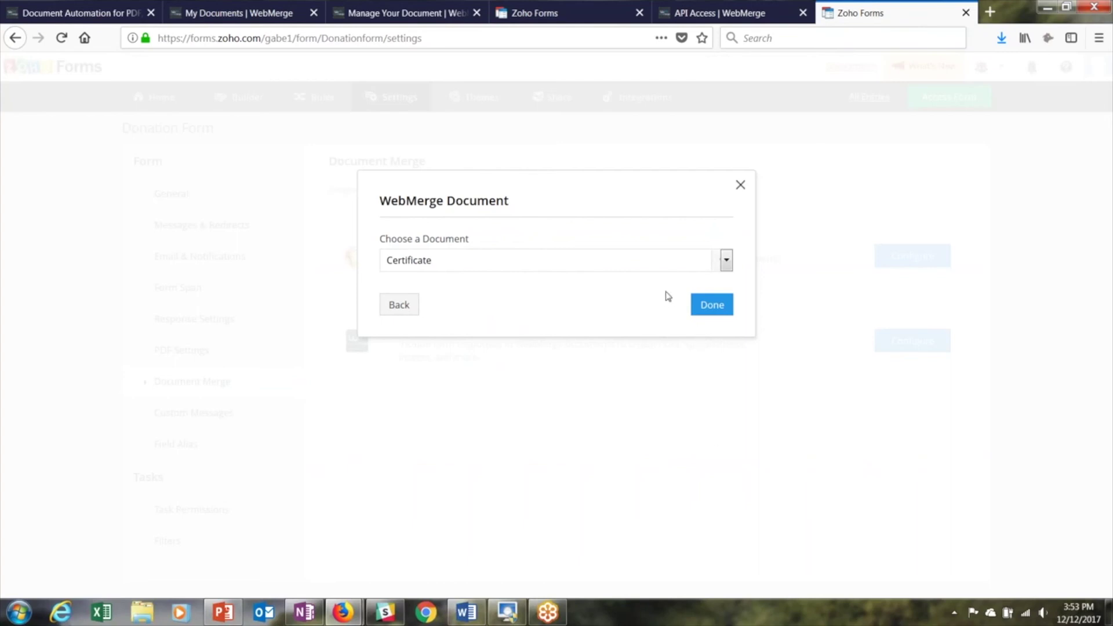
click(726, 262)
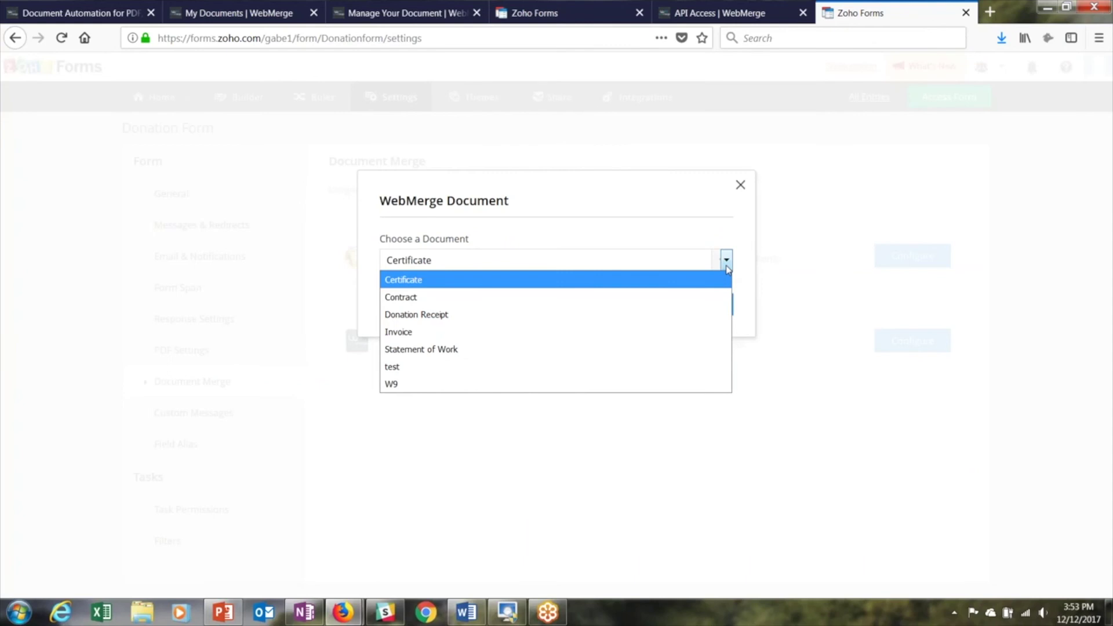
click(653, 316)
click(715, 308)
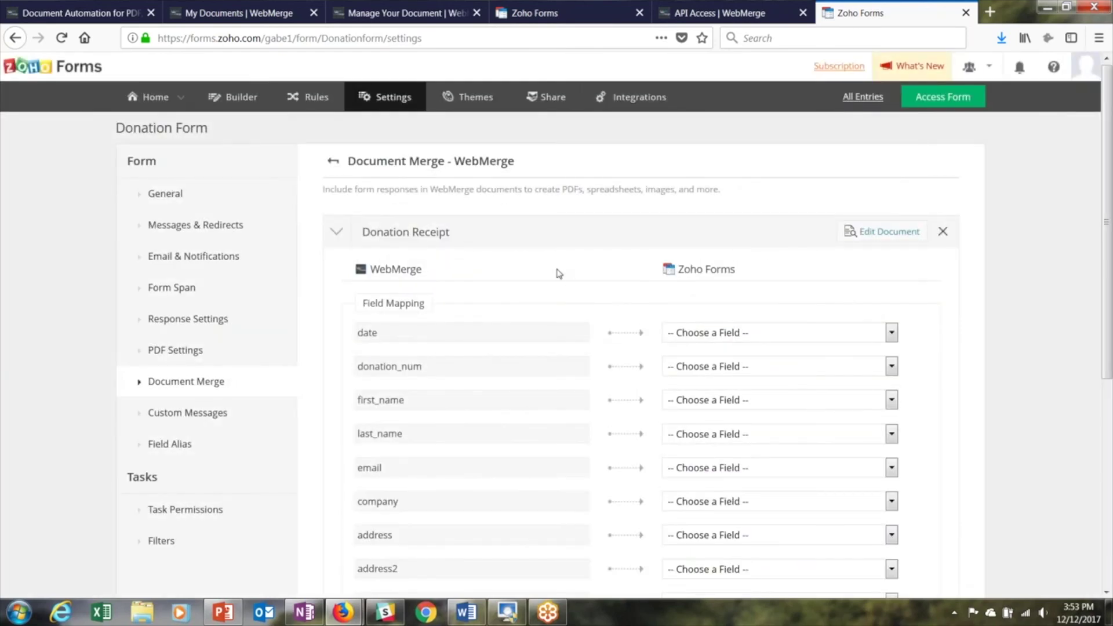
Step: Map date to Date, first_name to Name - First and last_name to Name - Last, and save the Donation Receipt field mapping
scroll(558, 273, down, 5)
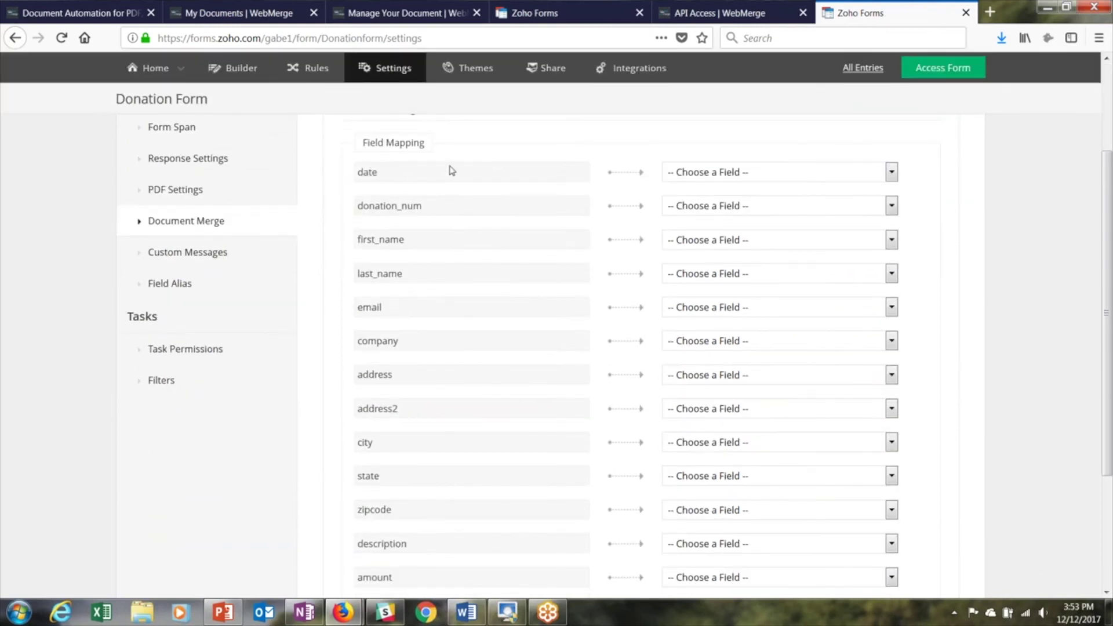
scroll(450, 171, up, 1)
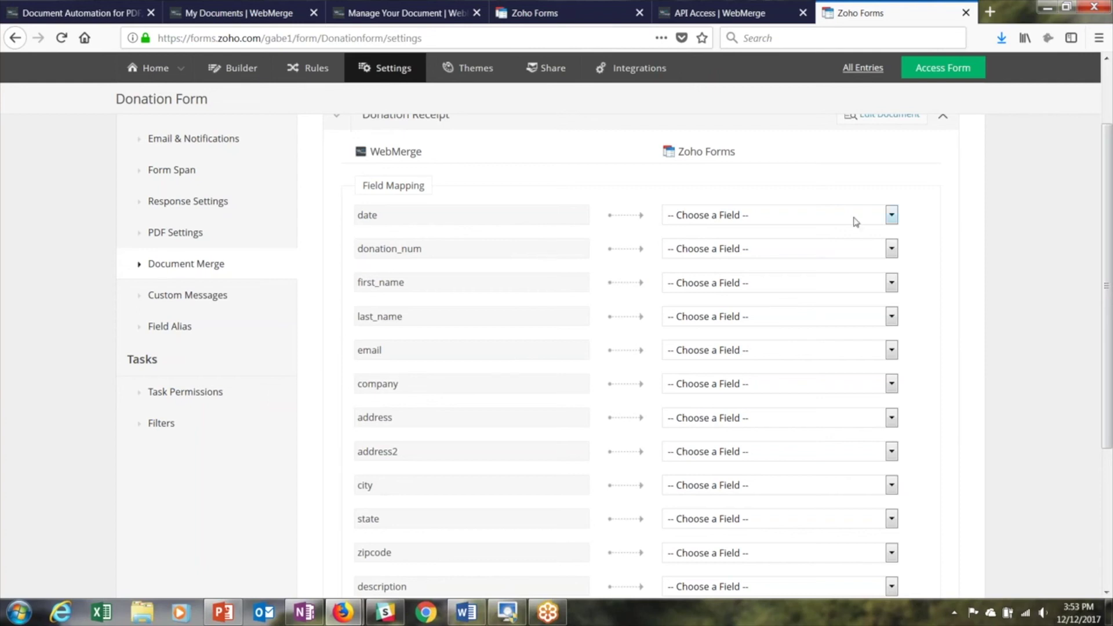
click(891, 215)
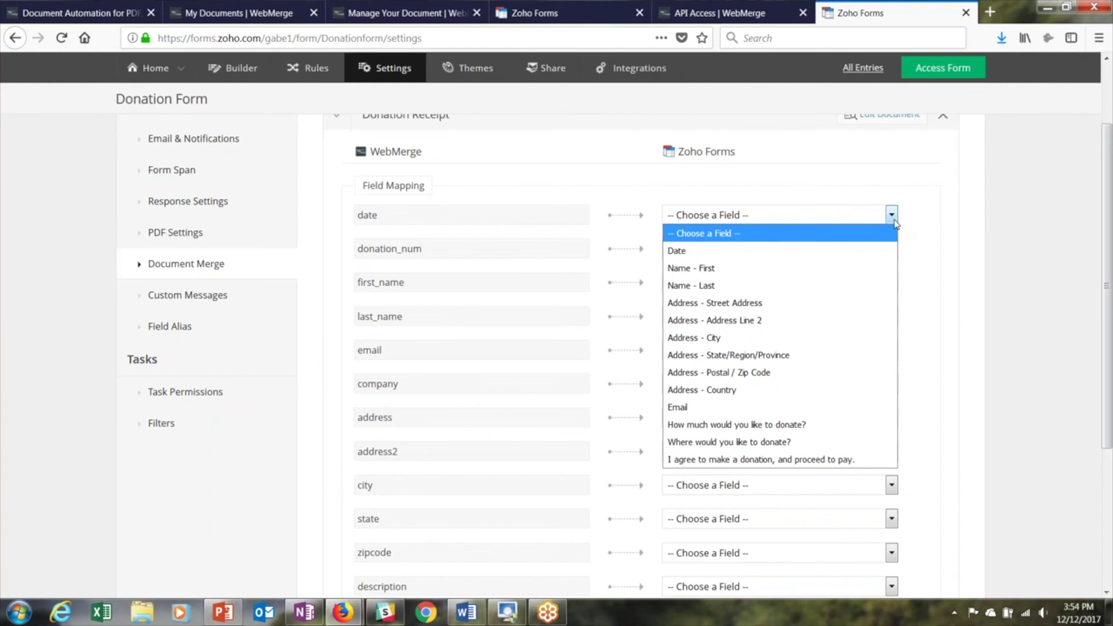
click(863, 251)
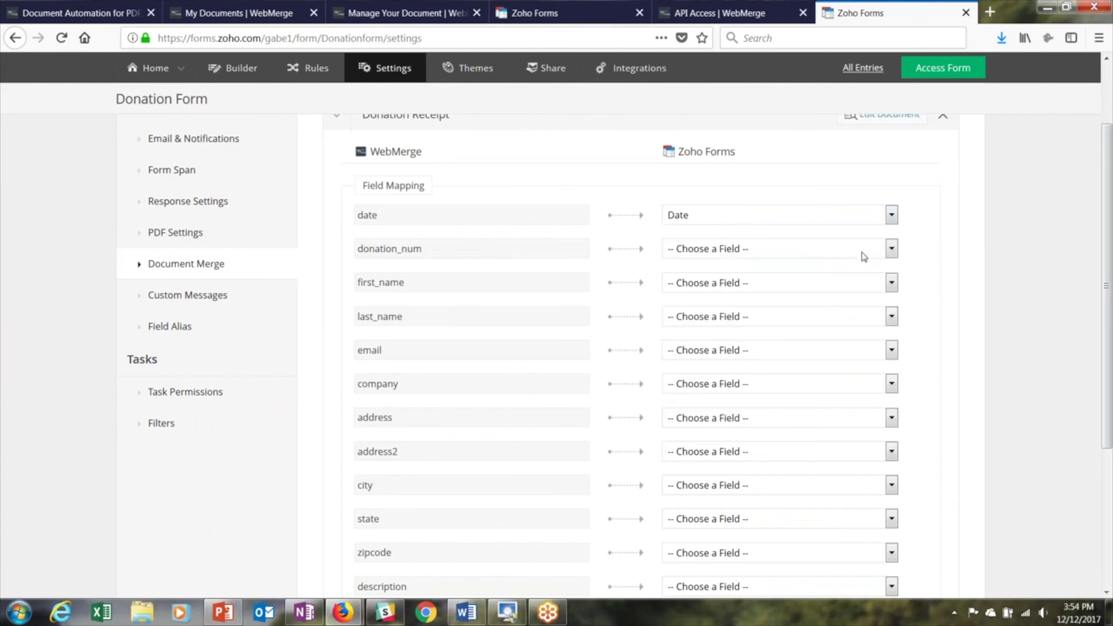
right_click(893, 286)
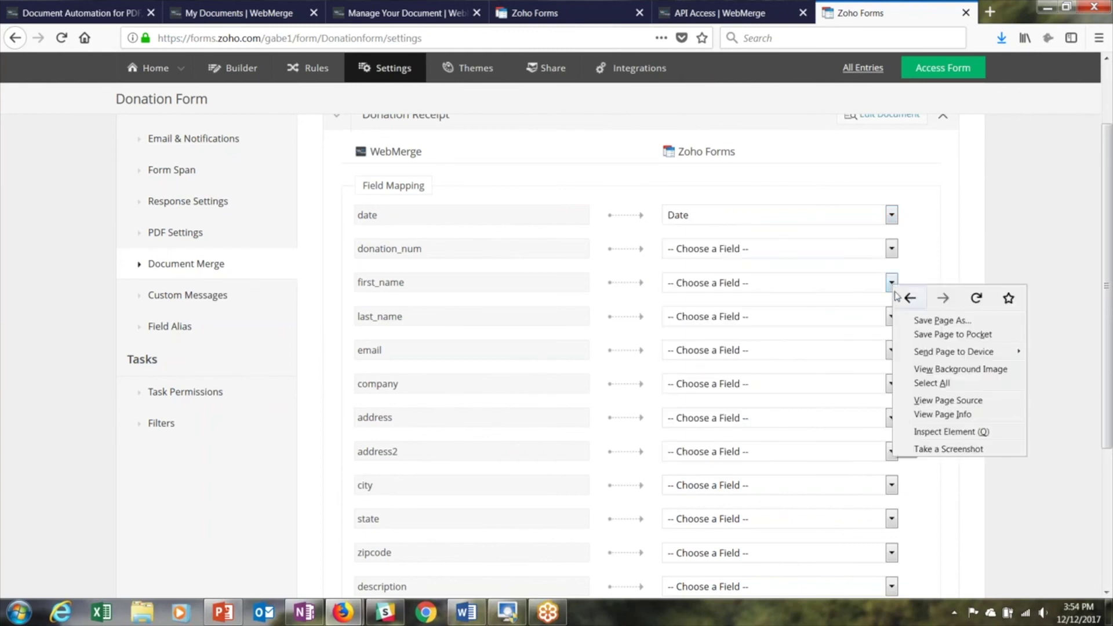
click(891, 283)
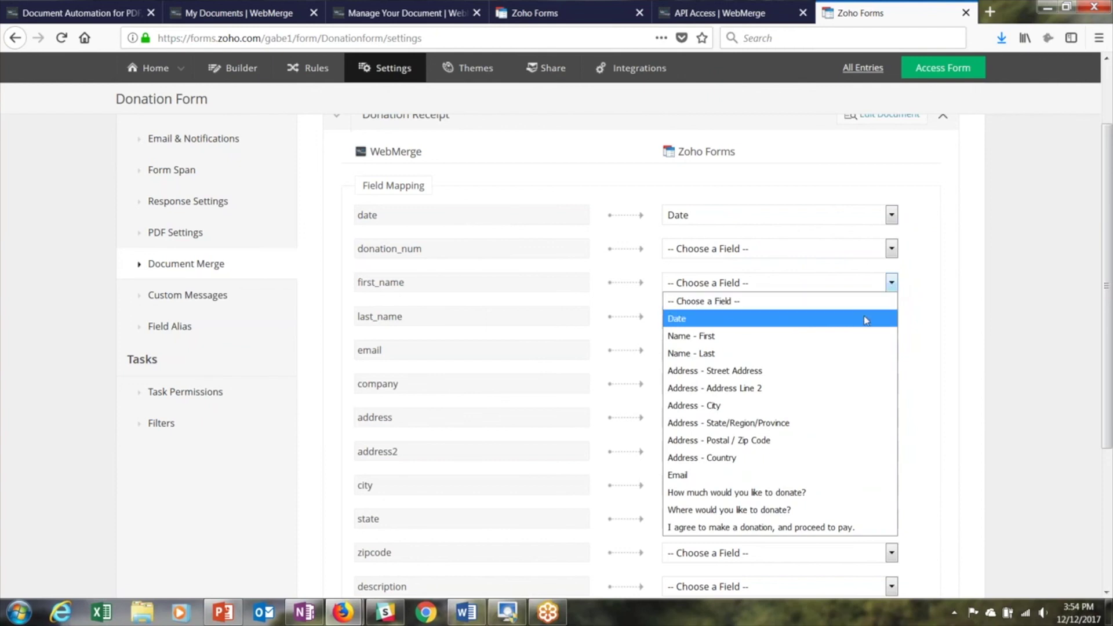
click(858, 338)
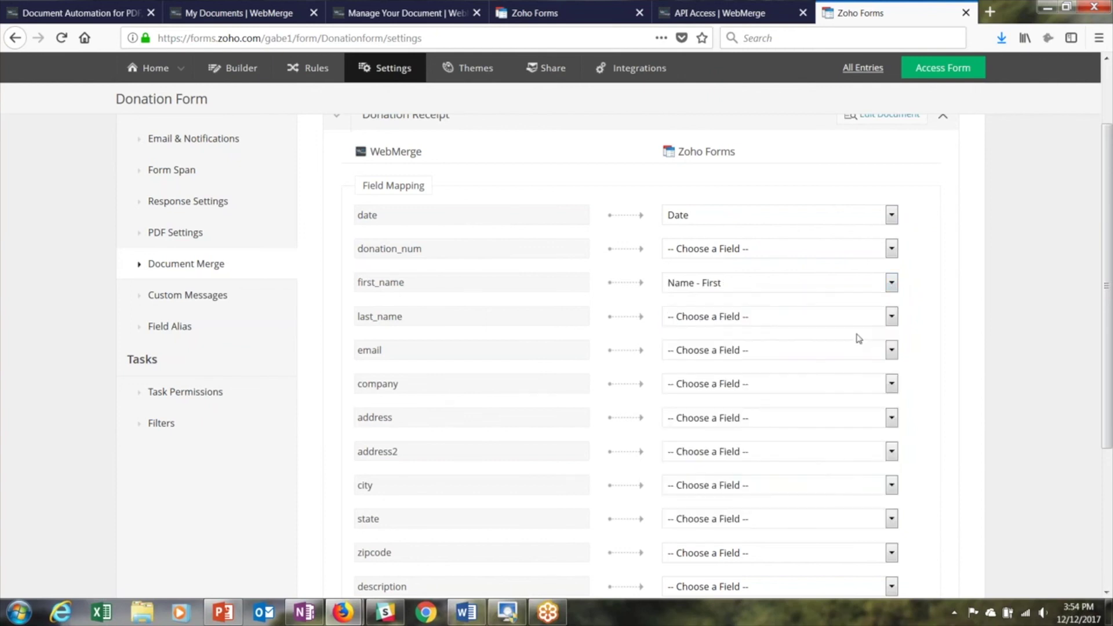
click(893, 319)
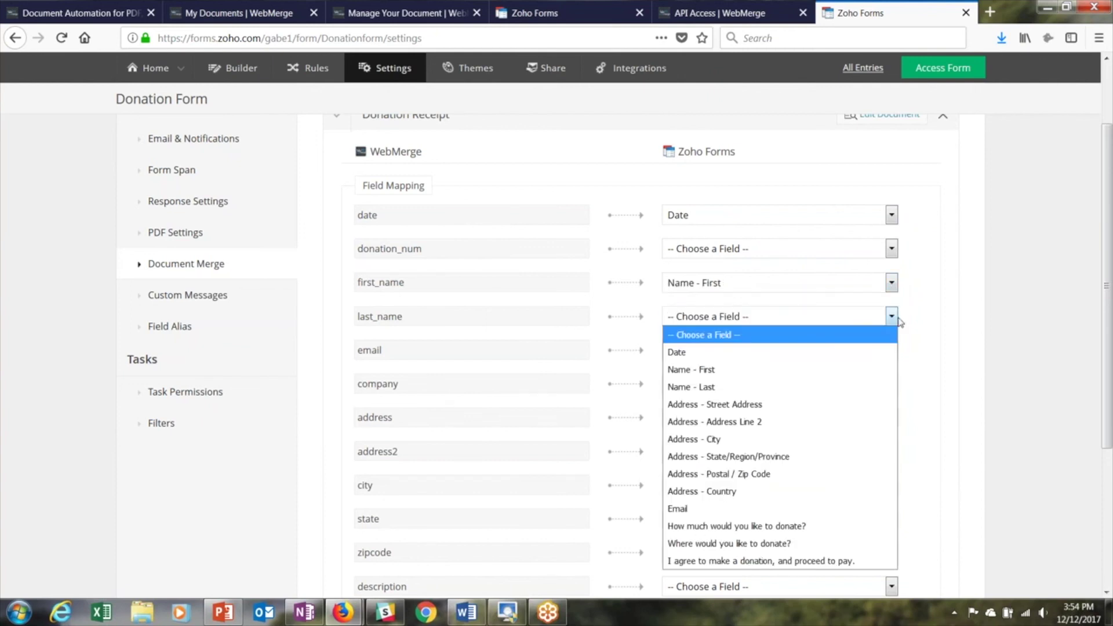
click(802, 386)
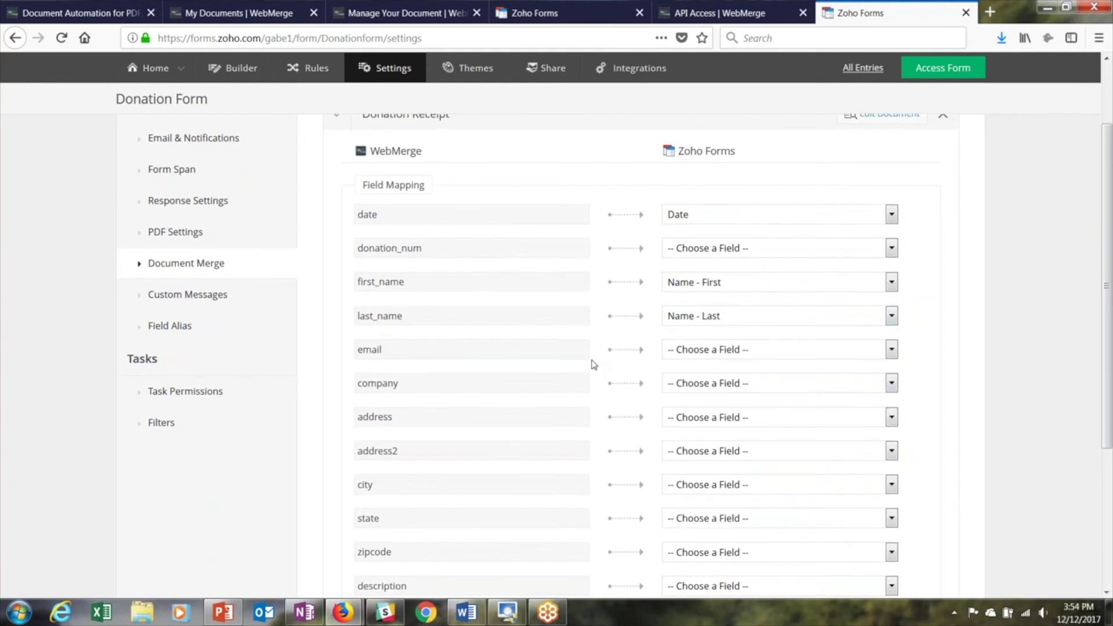
scroll(592, 364, down, 3)
scroll(593, 364, down, 2)
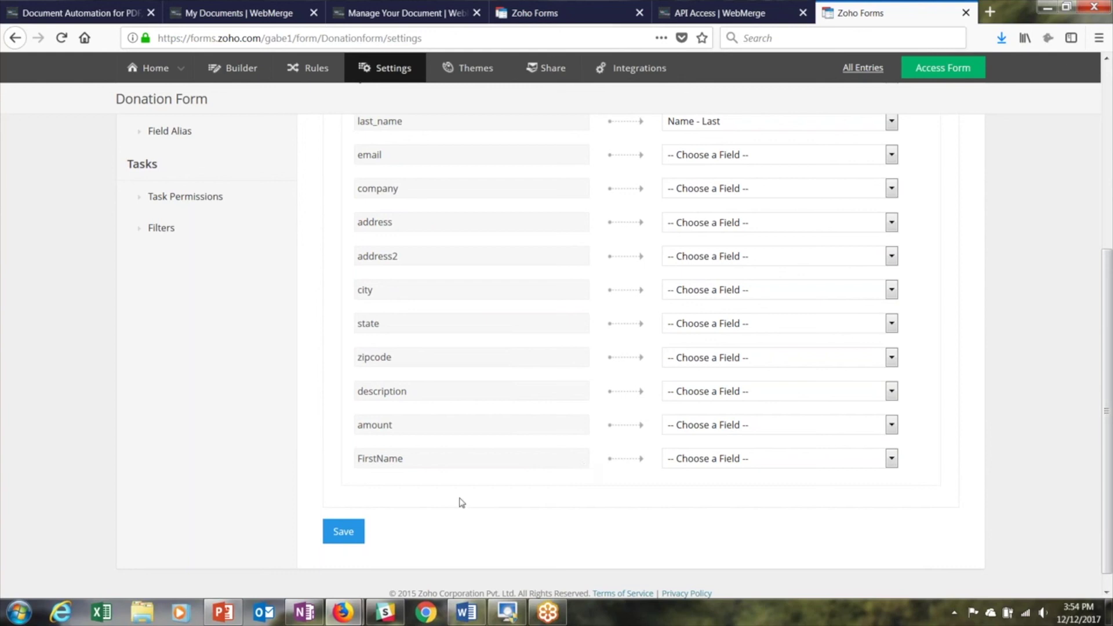
click(350, 531)
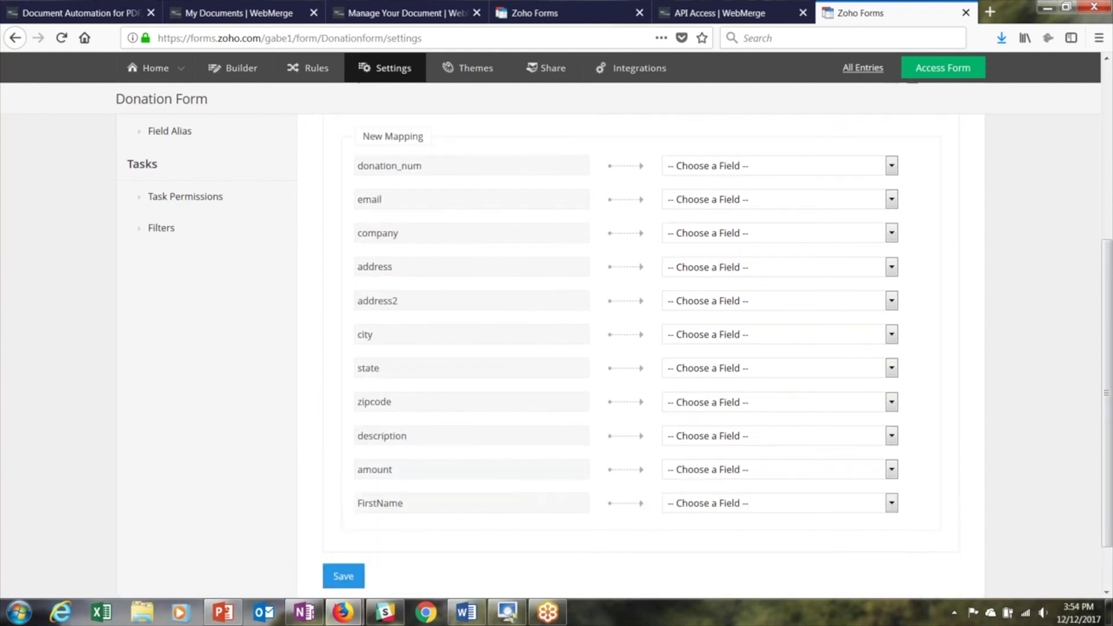
scroll(406, 559, up, 6)
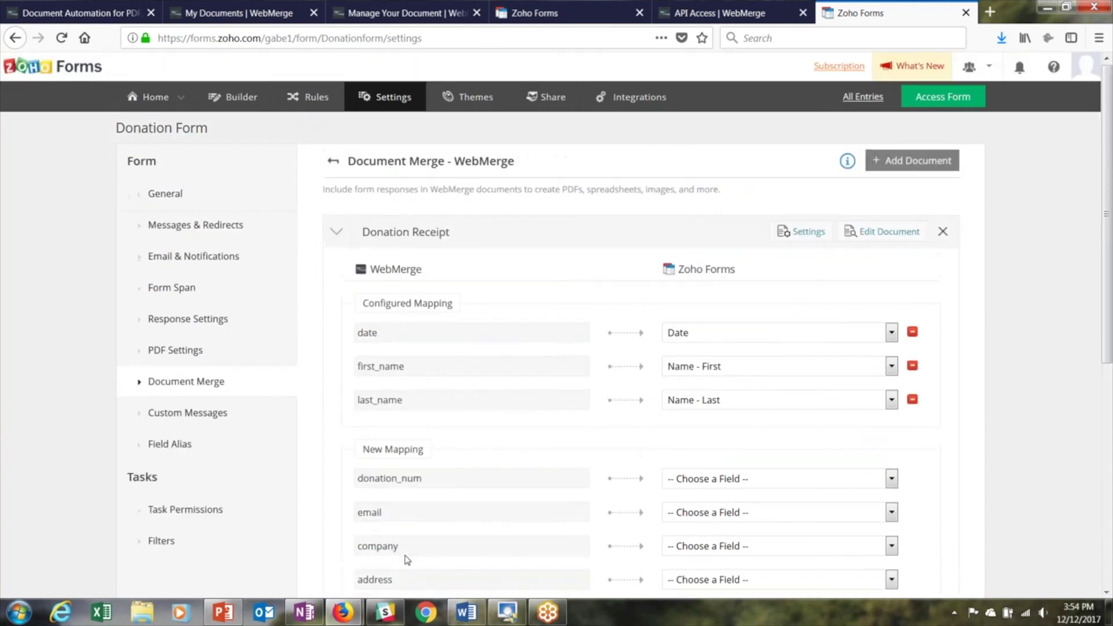
Step: Open the live Donation Form and look through its fields down to the donation questions and agreement
click(943, 99)
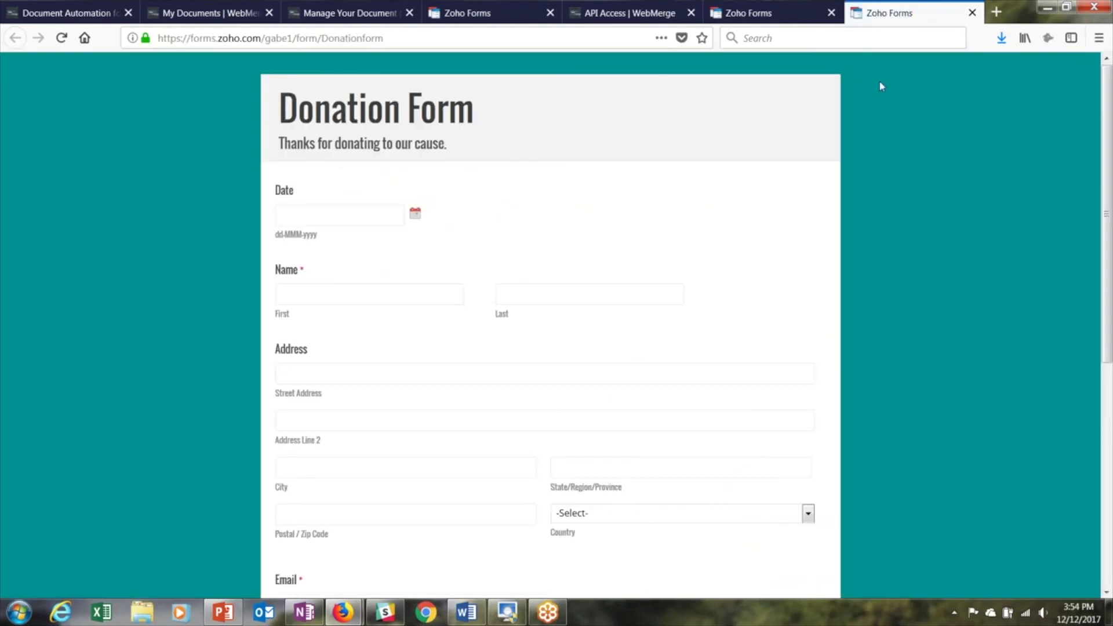
scroll(700, 224, down, 2)
scroll(701, 223, down, 4)
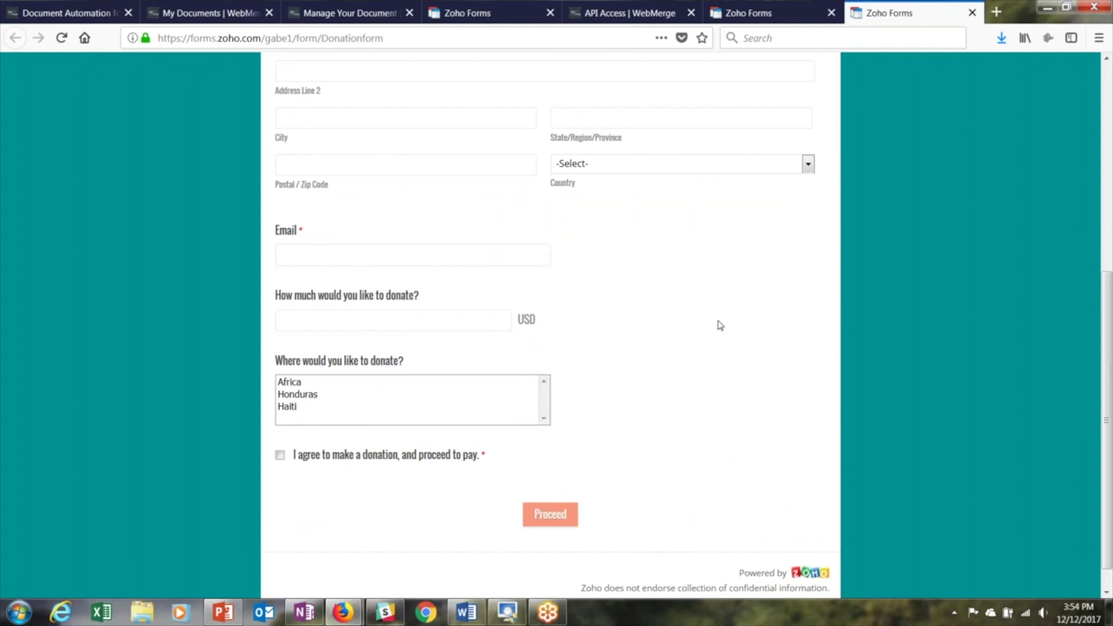
scroll(718, 323, up, 6)
Step: Select all entries of the Donation Form and bring up their WebMerge merge options for the Donation Receipt document
click(773, 14)
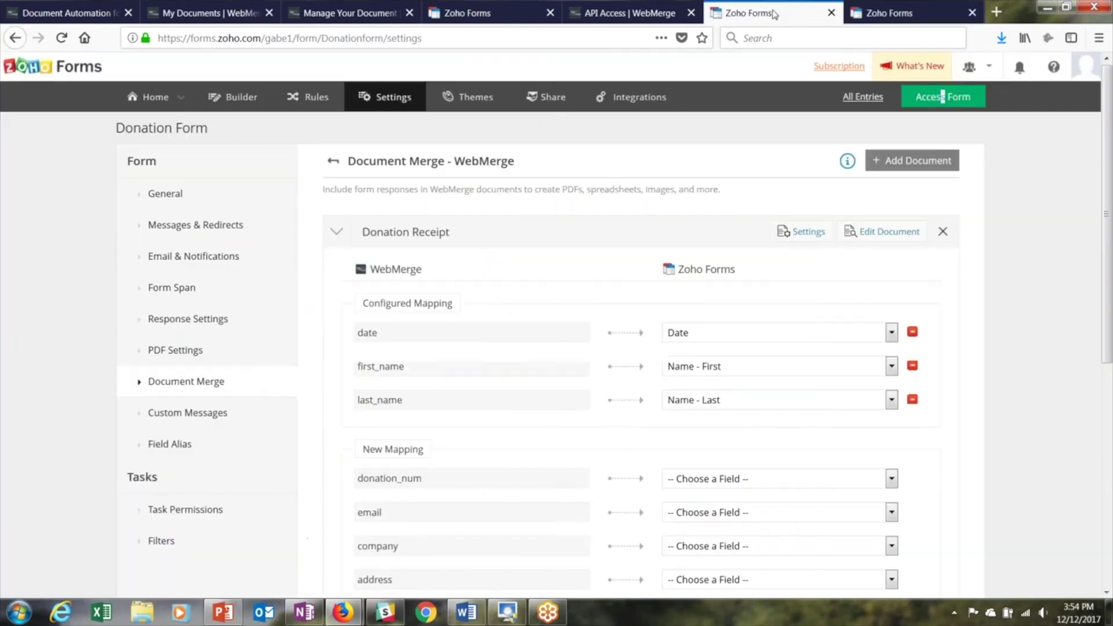
click(864, 99)
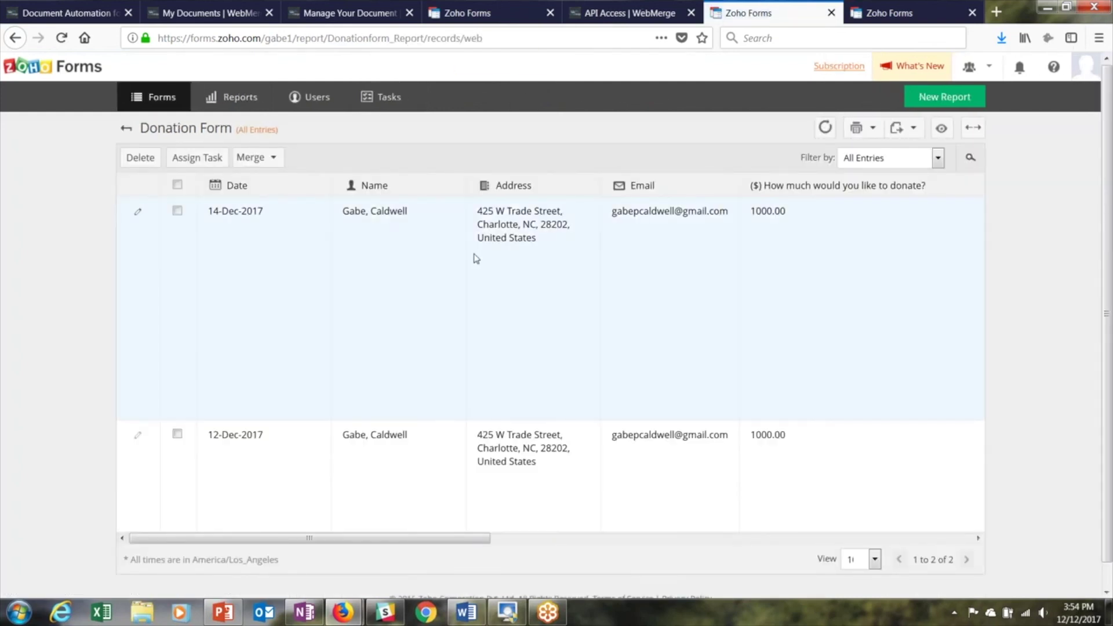
click(177, 212)
click(178, 186)
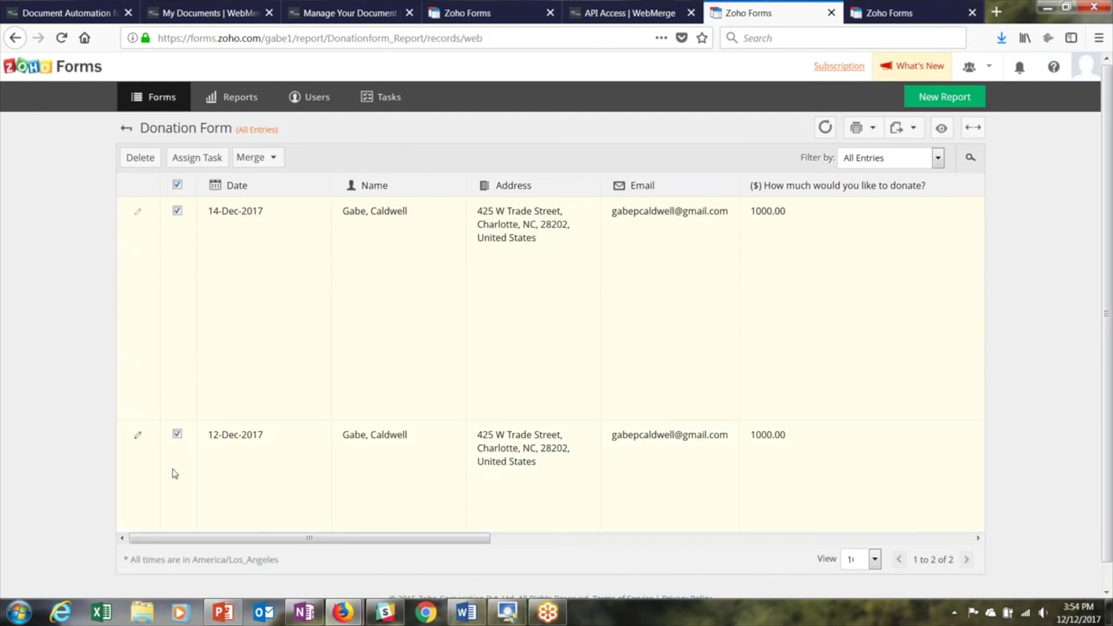
click(252, 162)
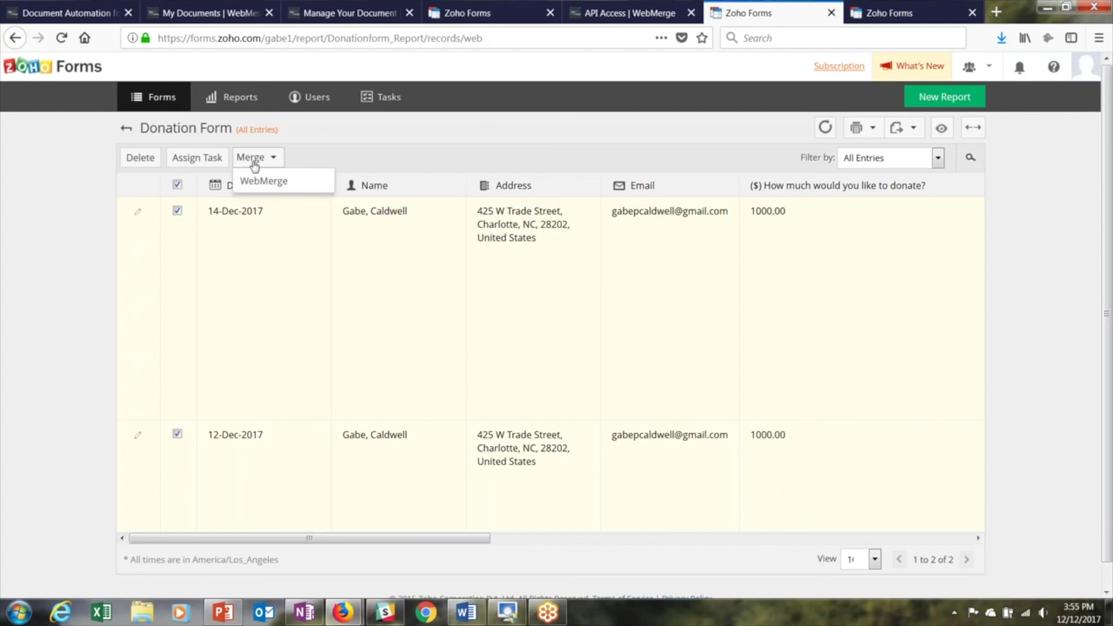
click(280, 182)
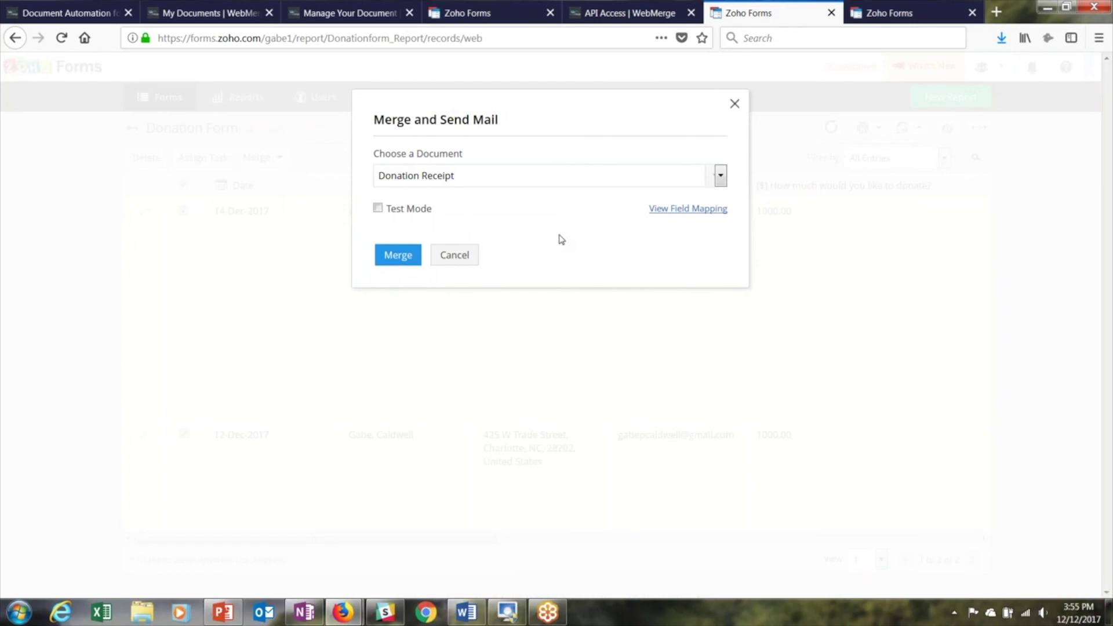
Step: Switch to the Donation Receipt delivery page in WebMerge and open the support help there
click(359, 17)
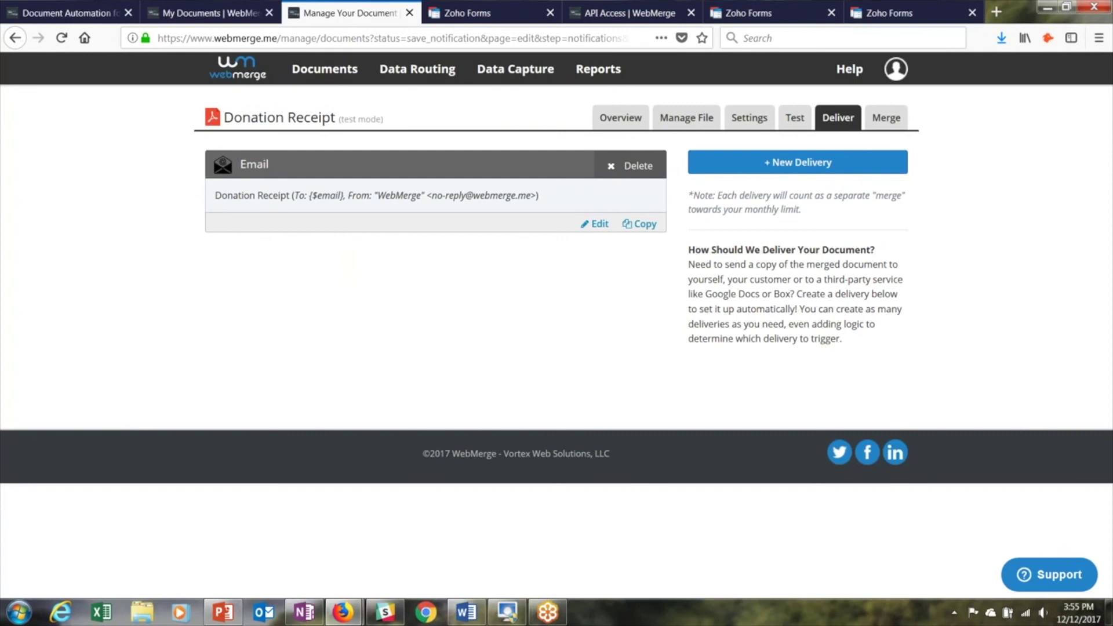
click(1036, 576)
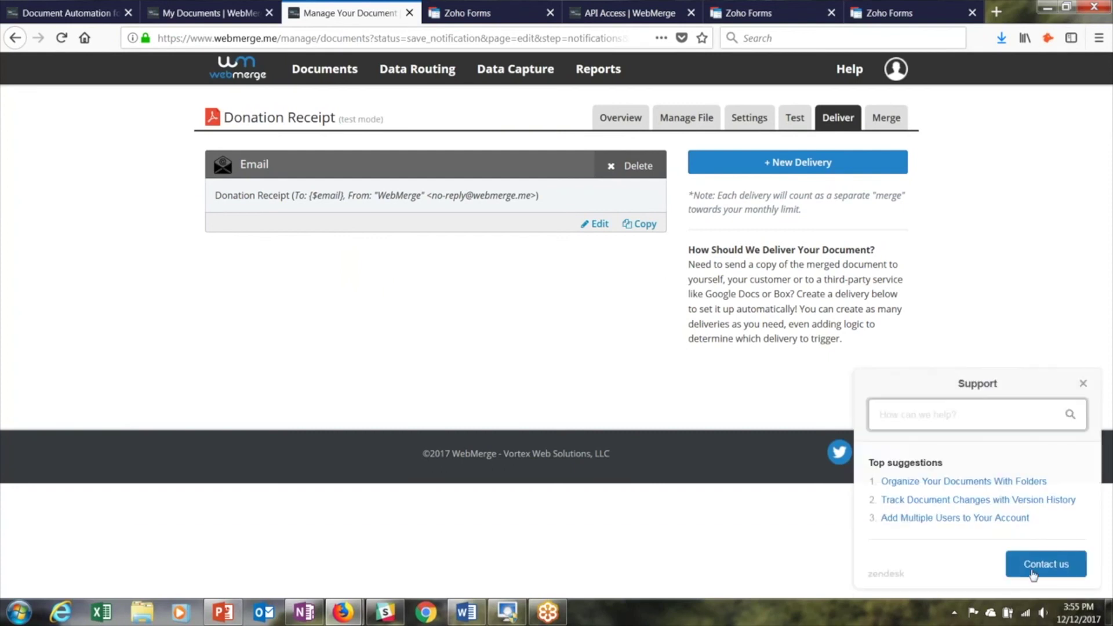